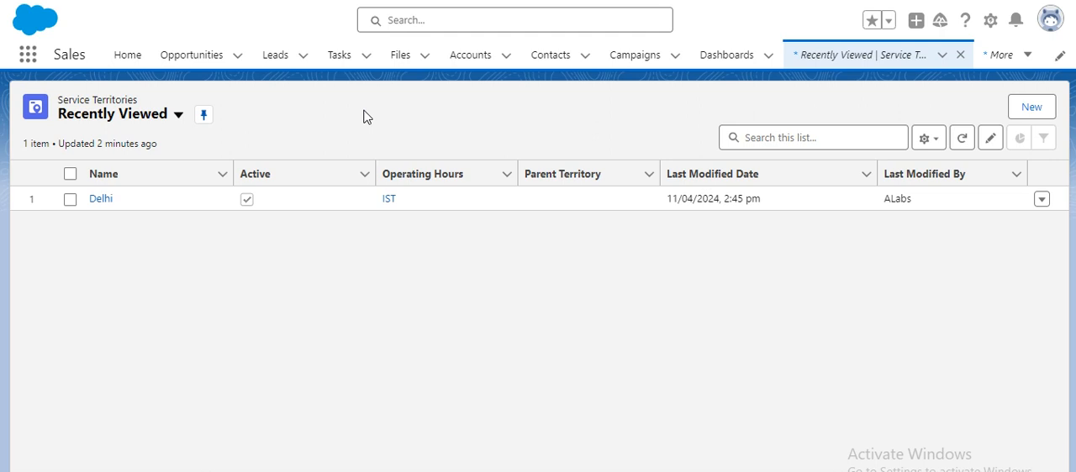
- Find and open the Service Territories list
left_click(27, 55)
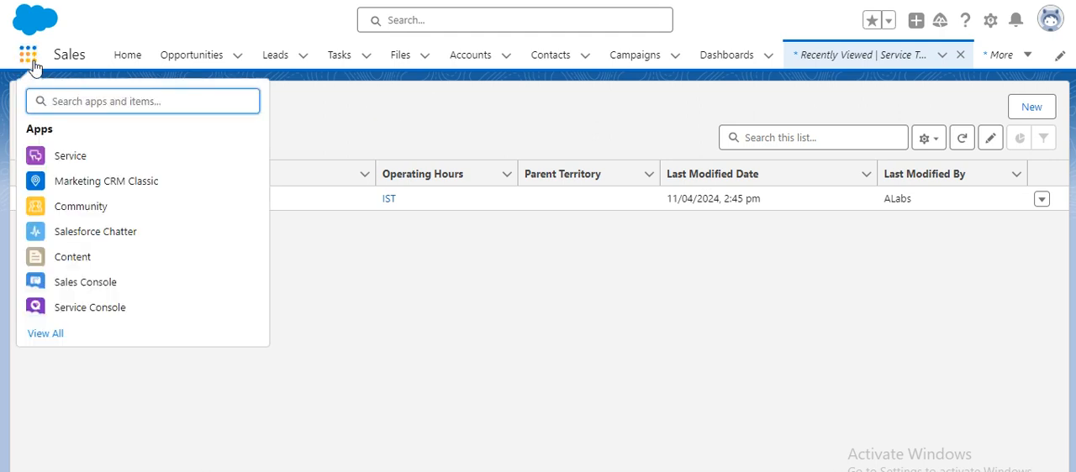
type("service")
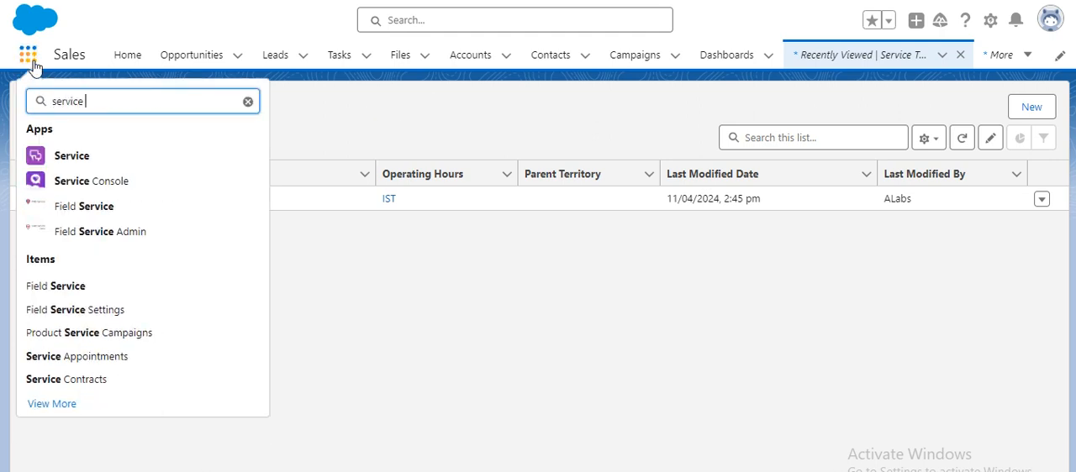
type(" terr")
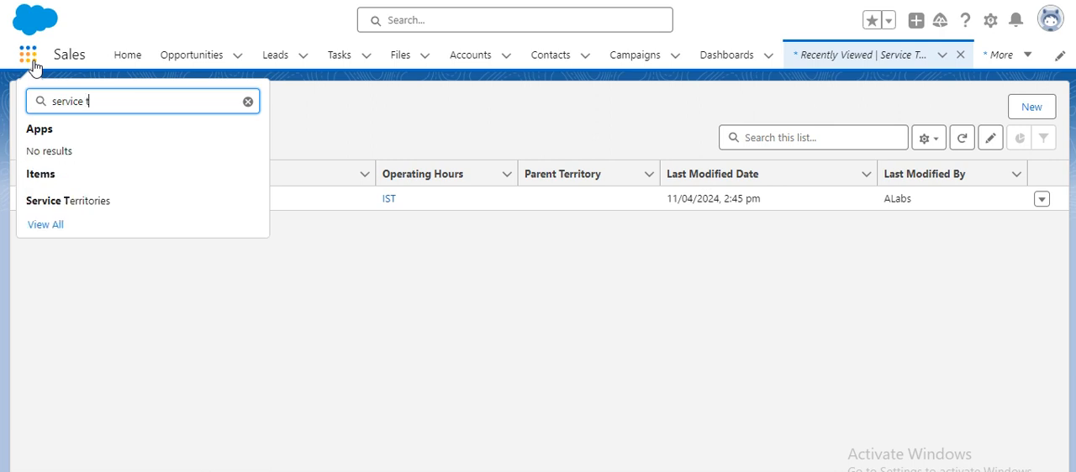
left_click(96, 204)
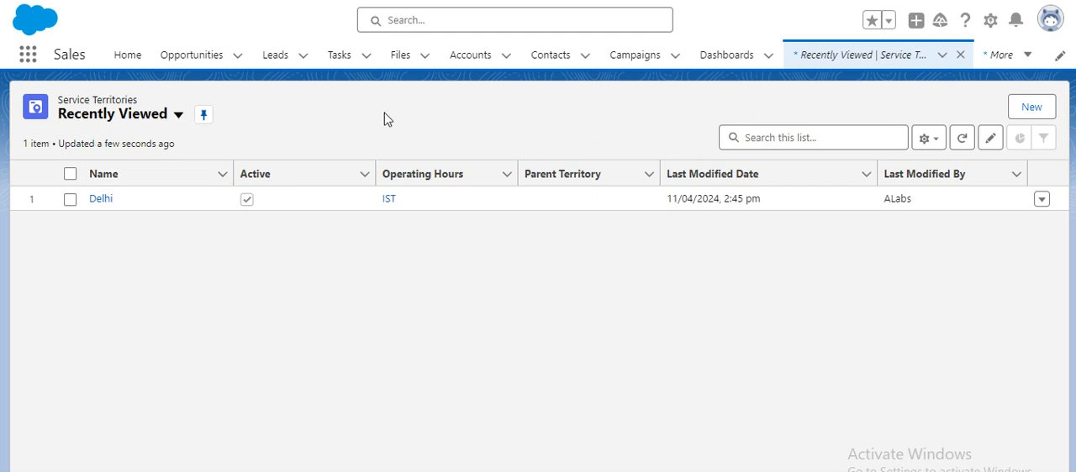
- Start a new service territory named San Francisco, leaving its parent territory empty
left_click(1032, 107)
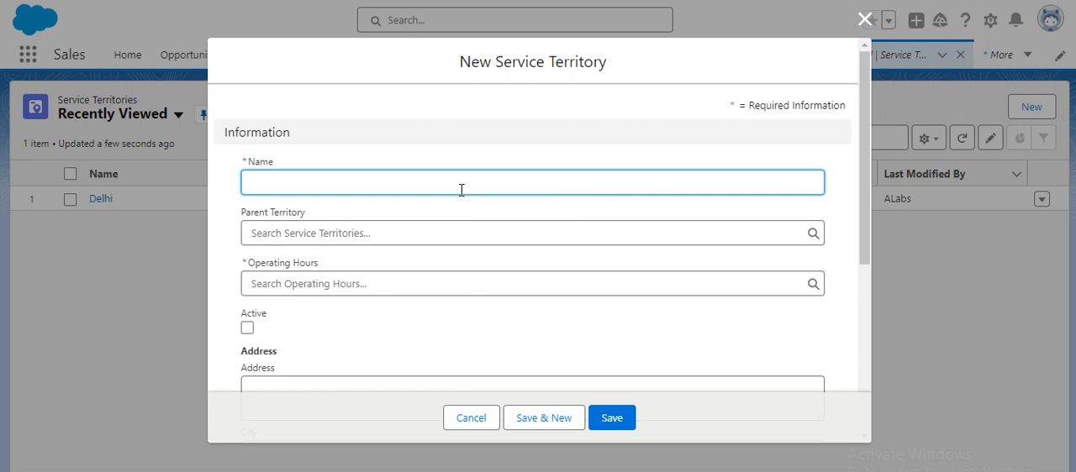
type("San FRancis")
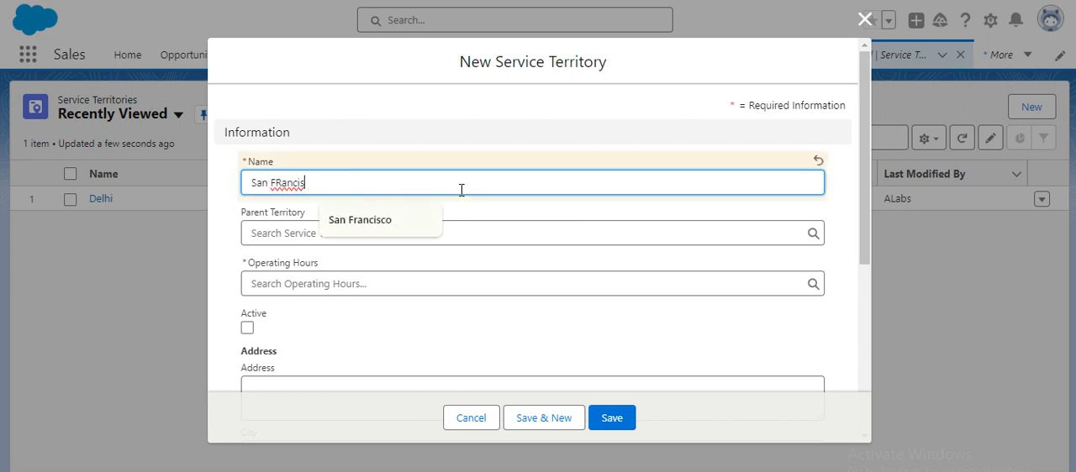
left_click(416, 230)
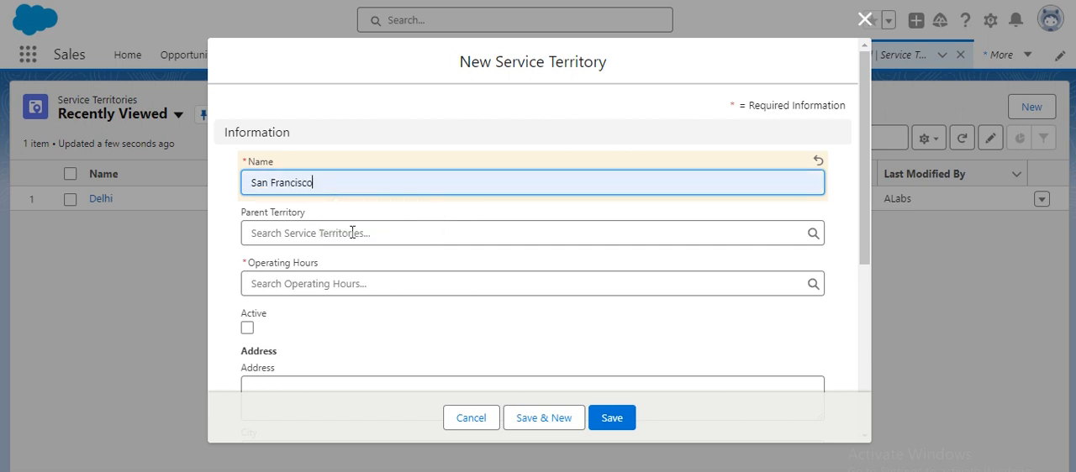
left_click_drag(281, 187, 226, 179)
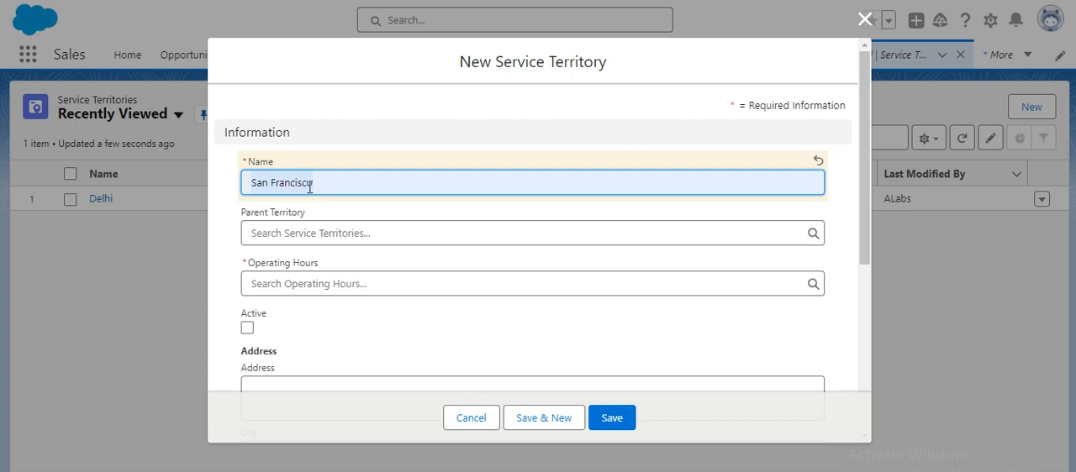
left_click(293, 239)
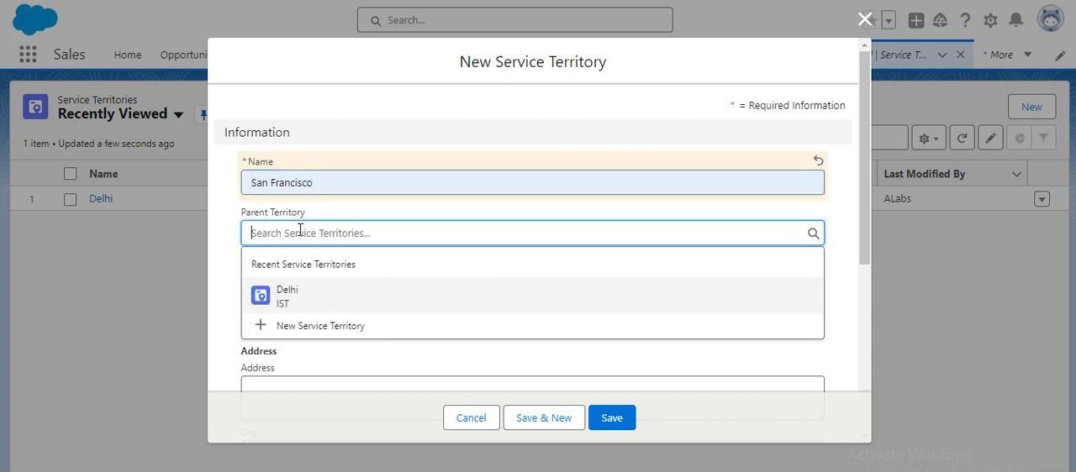
left_click(221, 212)
- Start a new operating hours record named EST for the territory, leaving its description blank
scroll(284, 275, "down", 1)
left_click(308, 231)
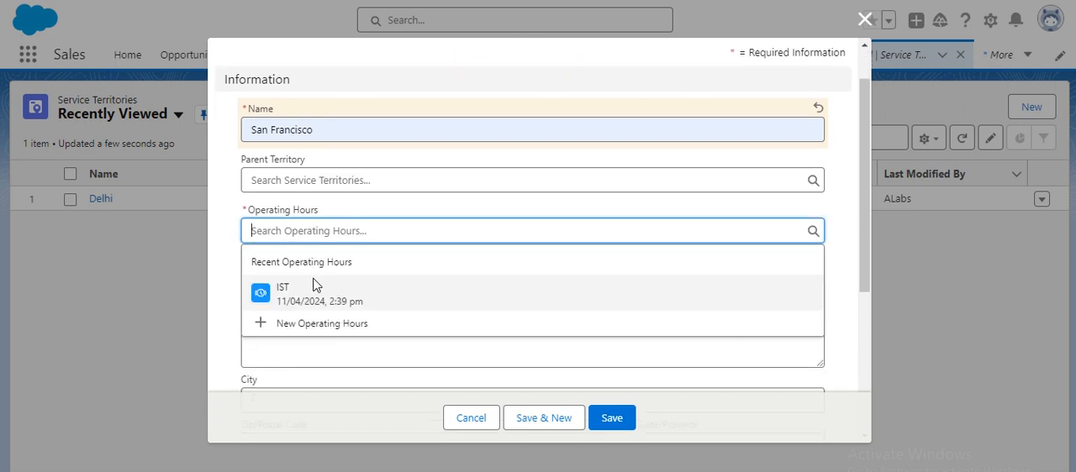
left_click(317, 324)
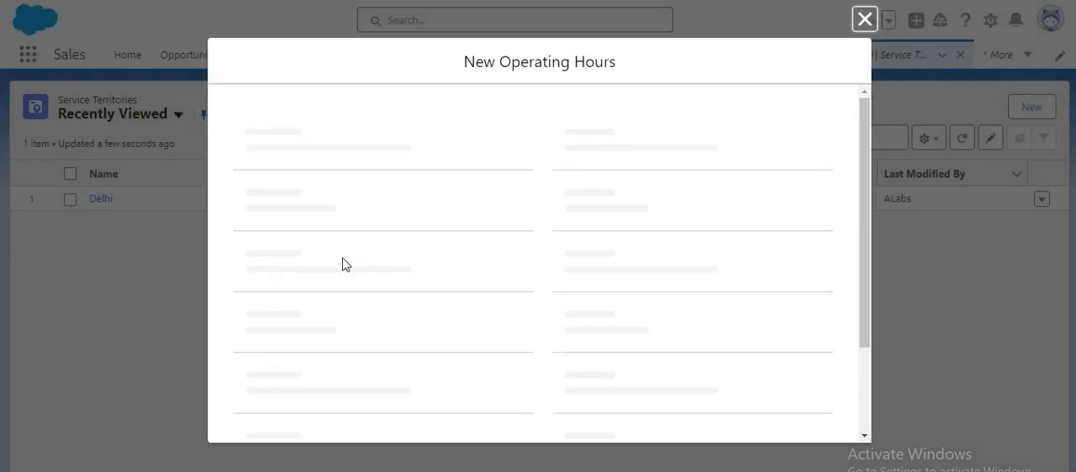
left_click(310, 191)
type("EST")
left_click(321, 240)
key("Tab")
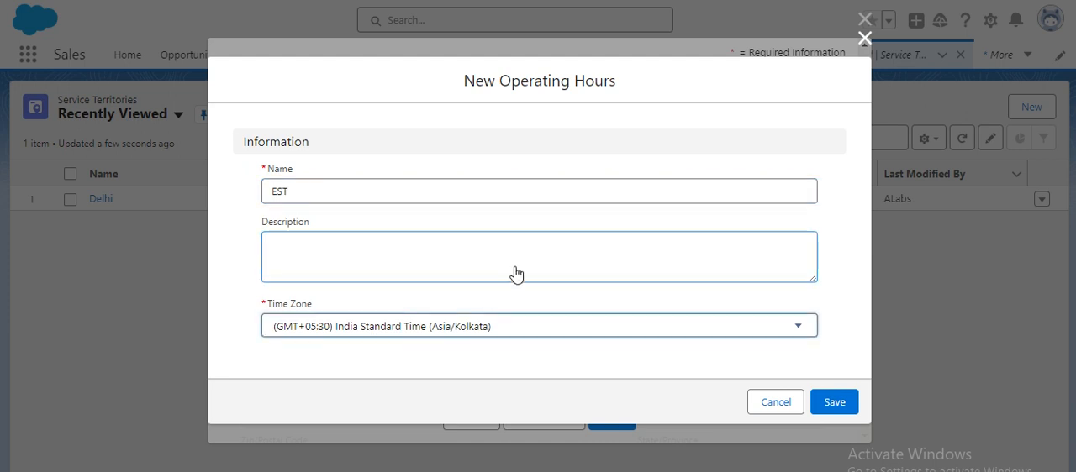
- Examine the available time zones for the new operating hours to find one that fits San Francisco
left_click(483, 327)
scroll(543, 218, "down", 5)
scroll(557, 217, "down", 15)
scroll(465, 238, "down", 15)
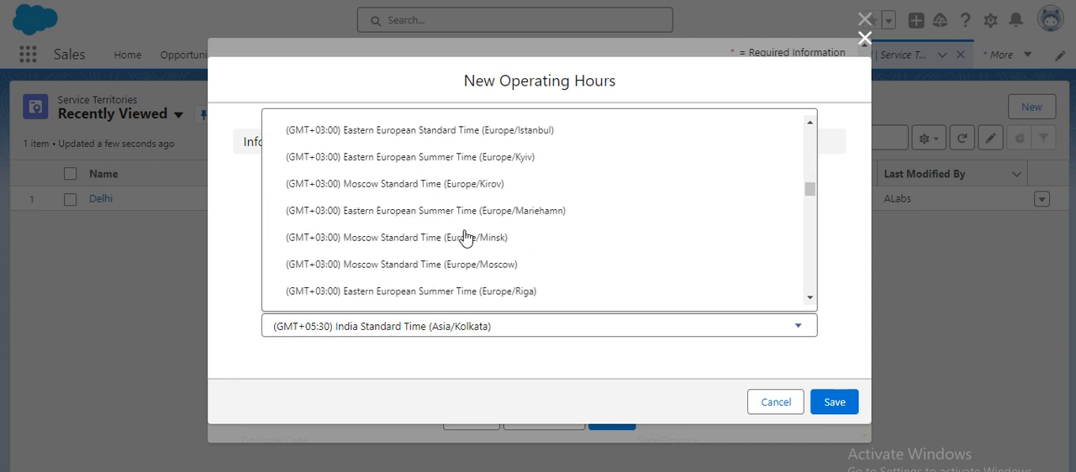
scroll(466, 237, "down", 10)
scroll(418, 240, "down", 15)
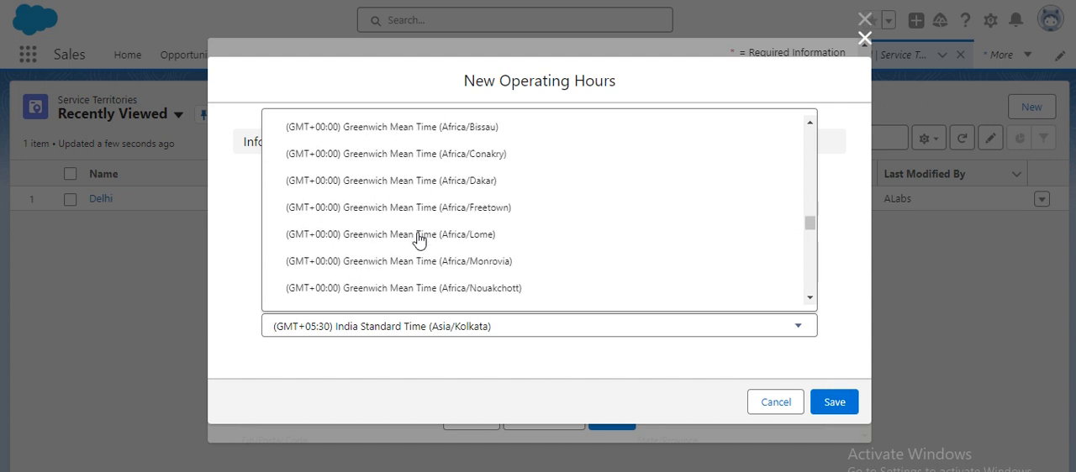
scroll(419, 240, "down", 15)
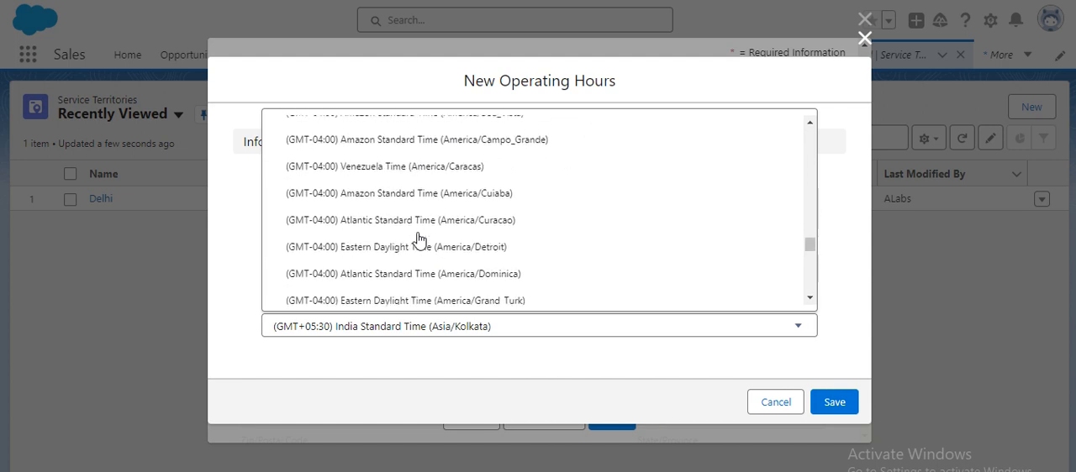
scroll(418, 241, "down", 7)
scroll(419, 246, "down", 15)
scroll(437, 251, "down", 3)
scroll(441, 240, "up", 3)
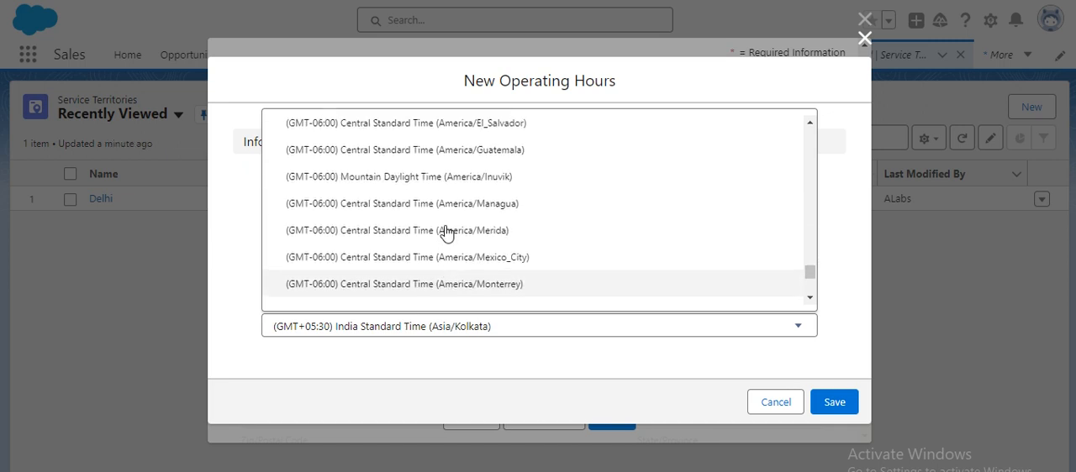
scroll(399, 237, "down", 20)
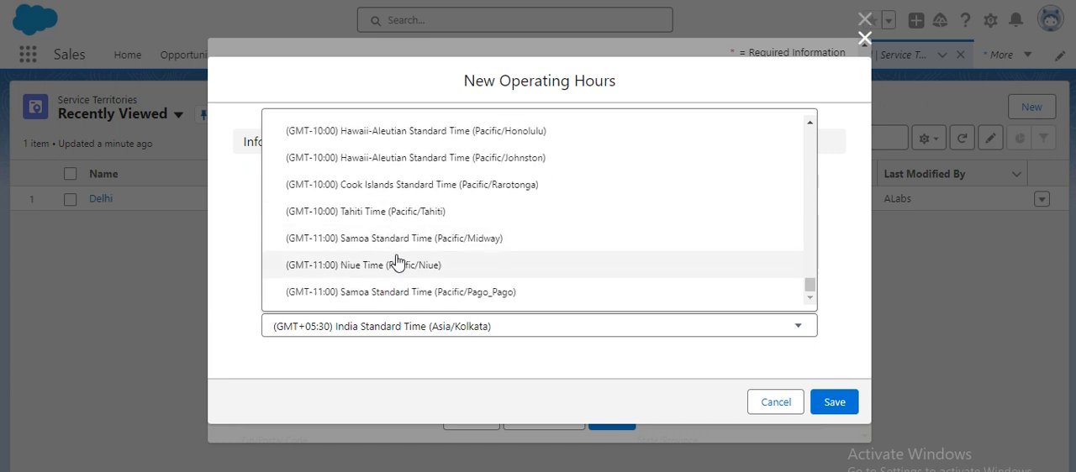
- Search Google in a new browser tab for "what is timezone in california"
key("ctrl+t")
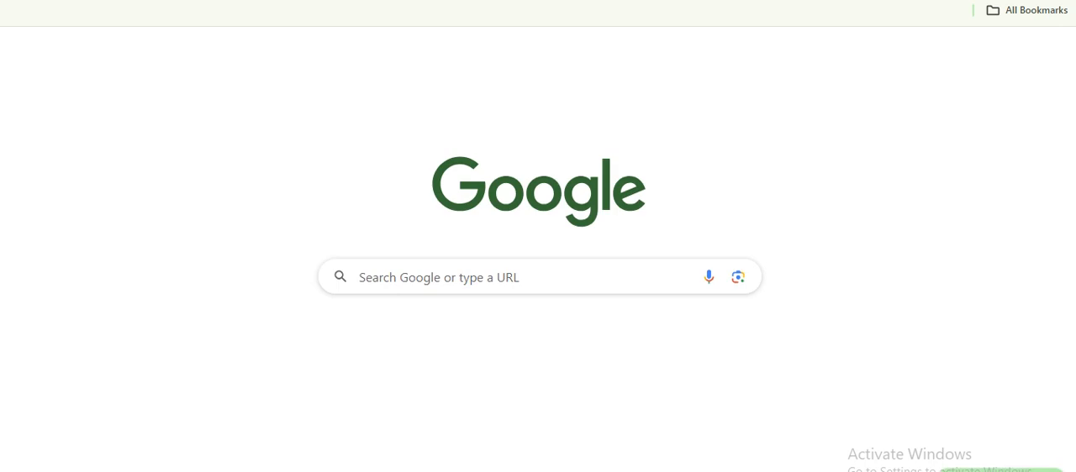
type("Tim")
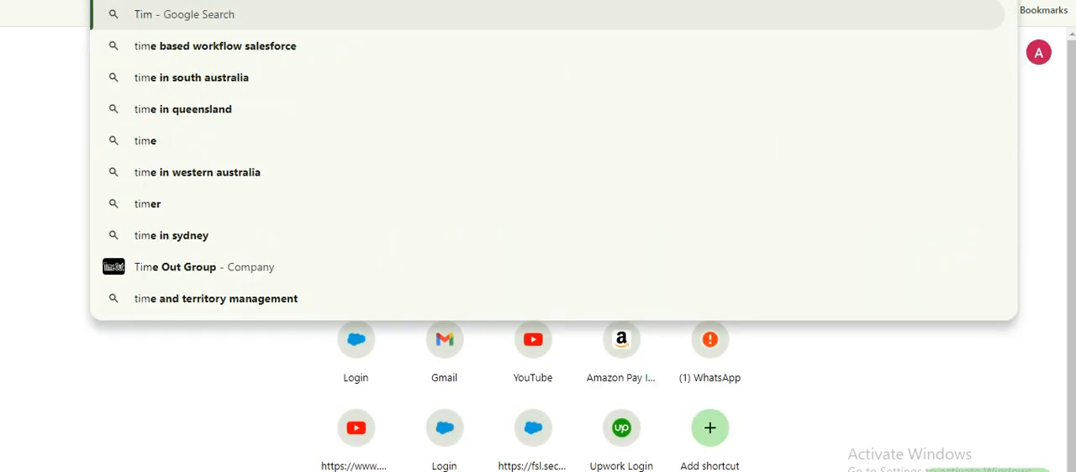
type("ezone")
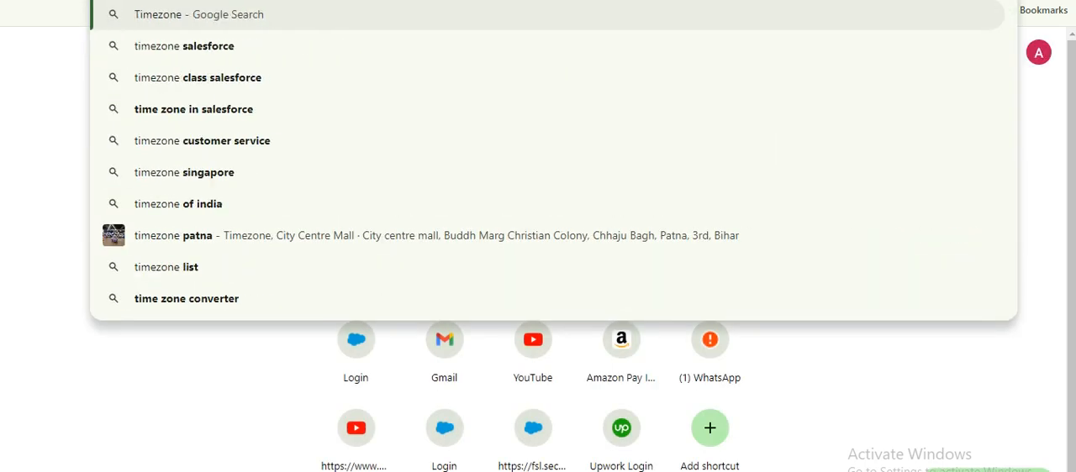
type(" for Sanfran")
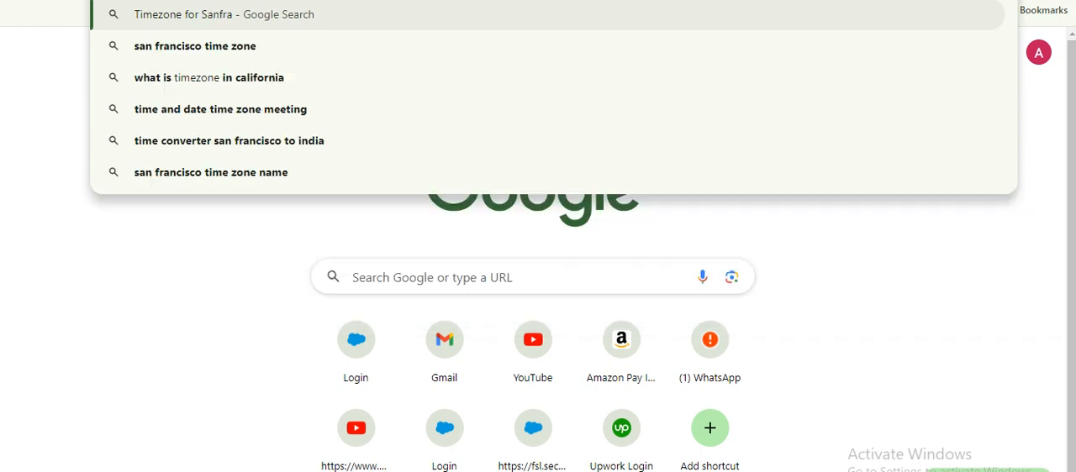
key("Down")
key("Down")
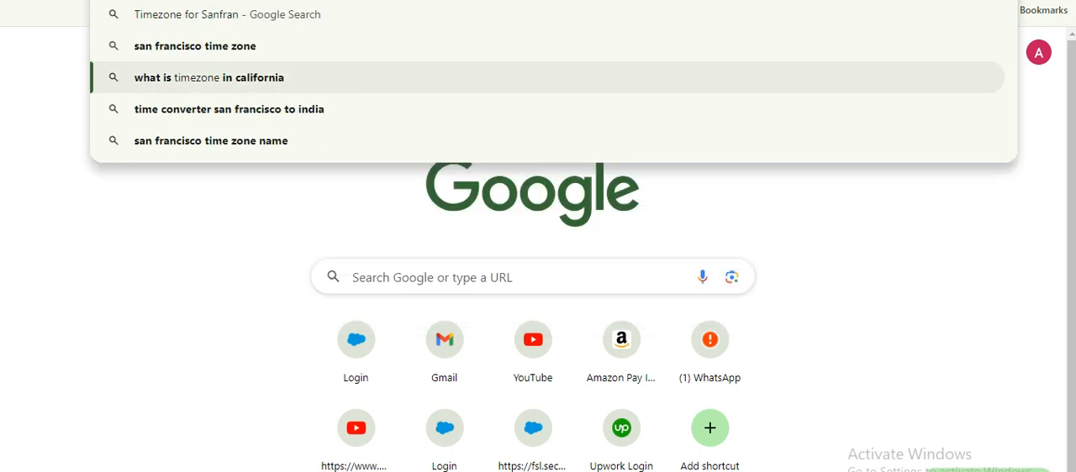
key("Return")
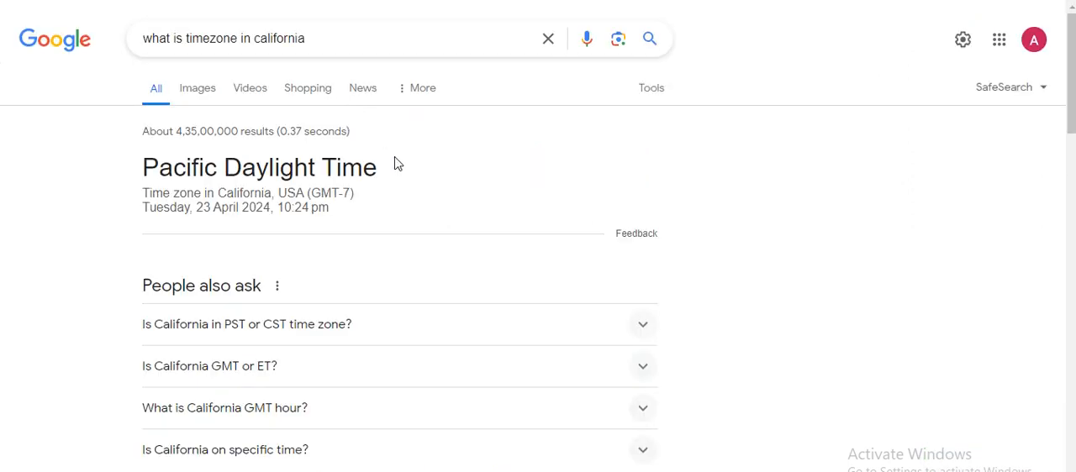
- Compare the Salesforce time zone options with the time zone given in the Google search result
left_click(538, 0)
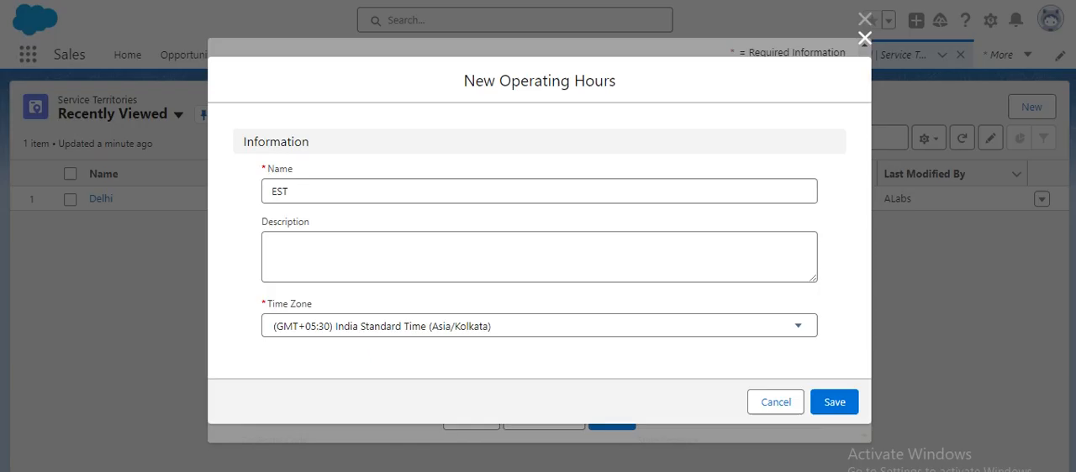
left_click(435, 333)
scroll(468, 227, "down", 5)
scroll(470, 228, "down", 3)
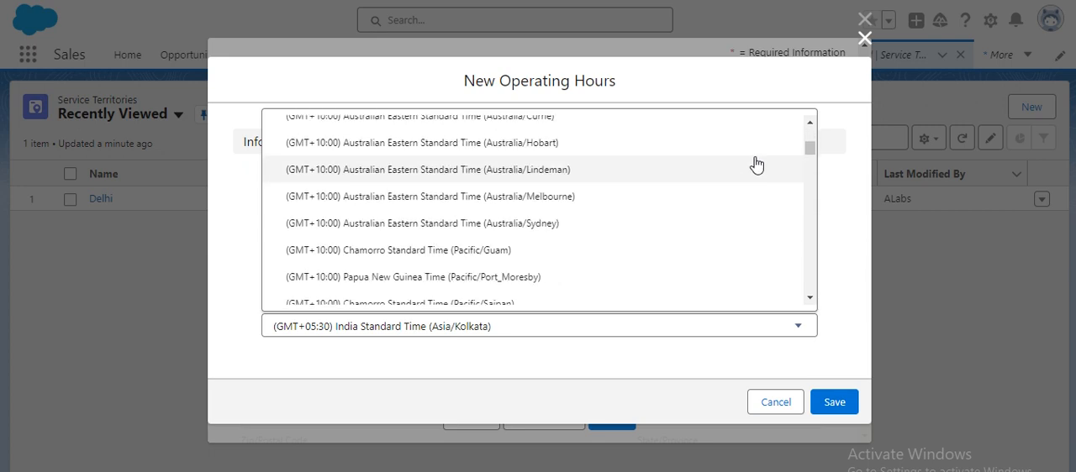
left_click(538, 0)
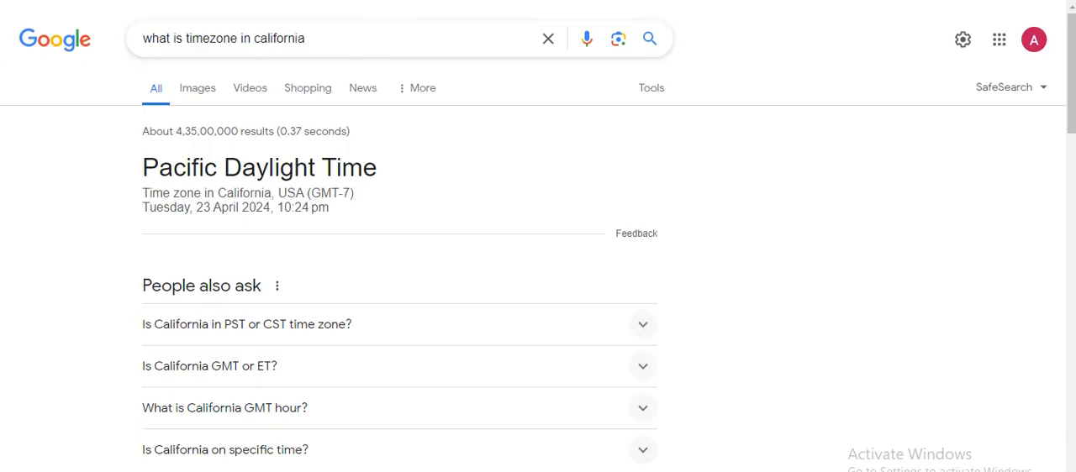
left_click(538, 0)
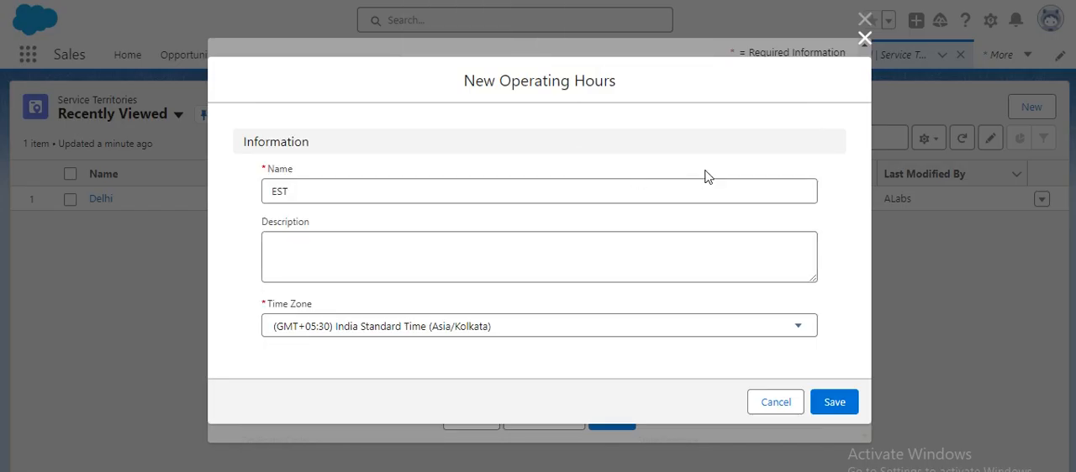
- Set the EST operating hours' time zone to (GMT-07:00) Pacific Daylight Time (America/Los_Angeles) and save the record
left_click(514, 336)
scroll(790, 166, "down", 1)
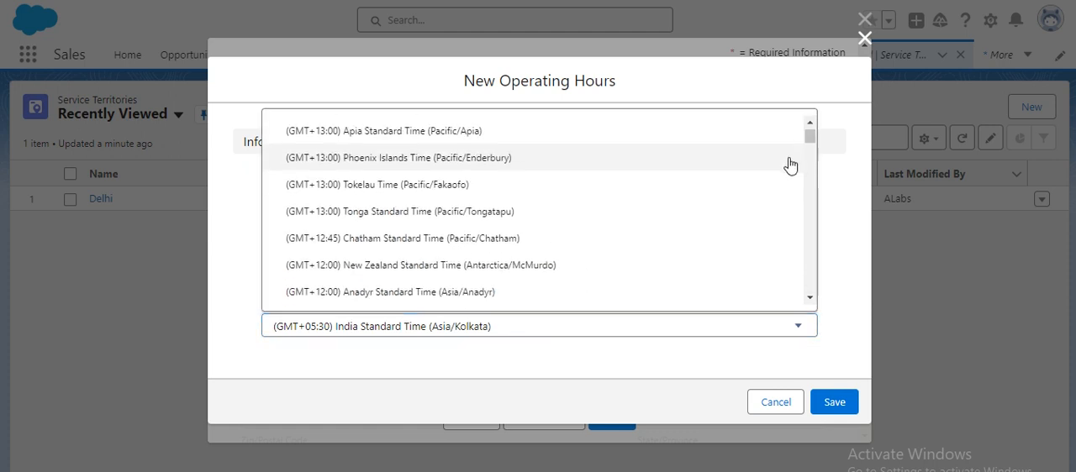
left_click_drag(809, 138, 807, 284)
scroll(522, 271, "down", 3)
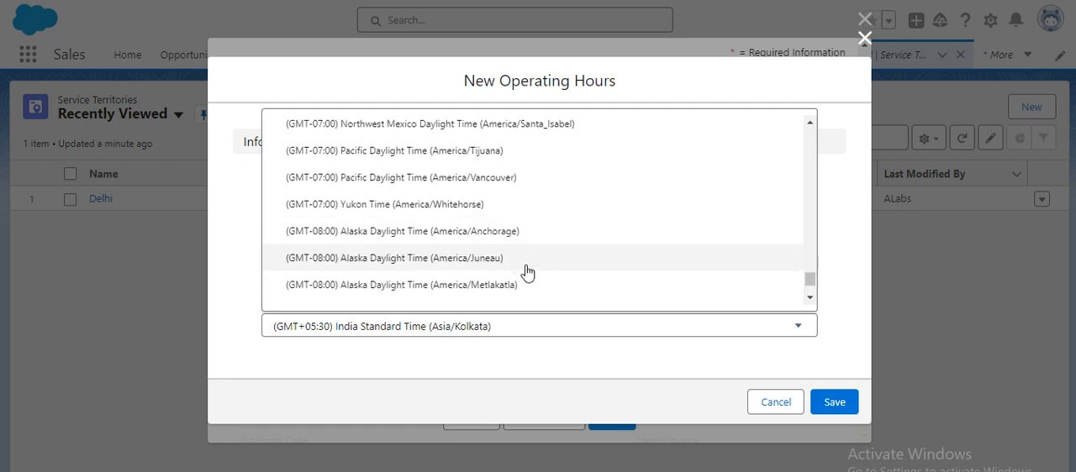
scroll(431, 261, "up", 3)
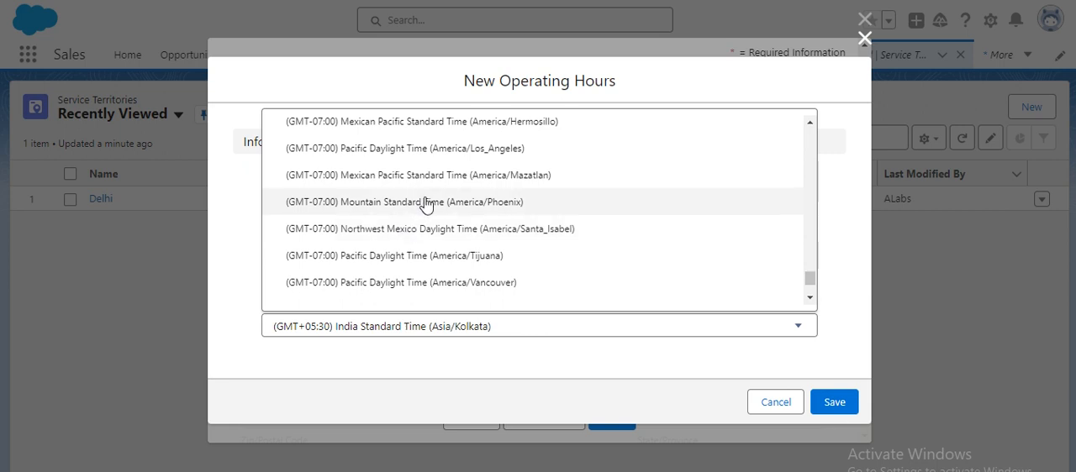
scroll(423, 206, "up", 1)
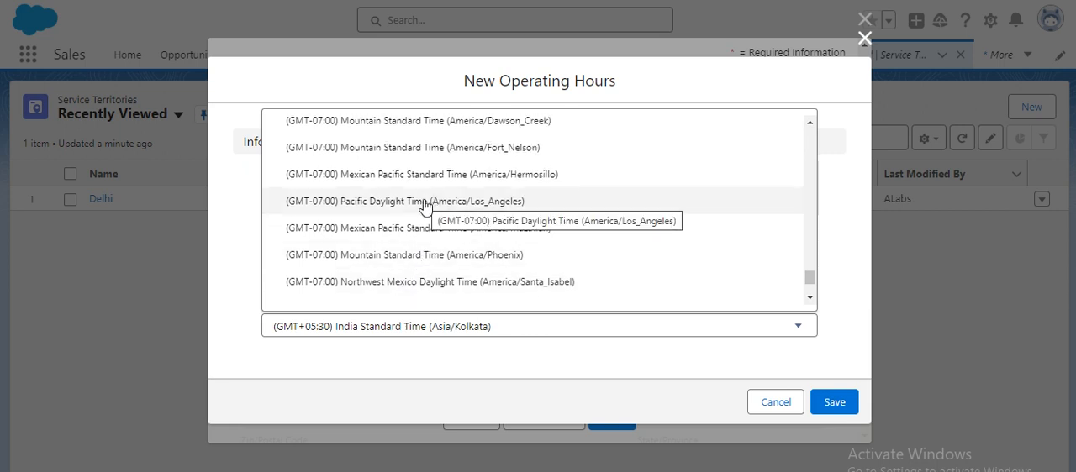
left_click(425, 202)
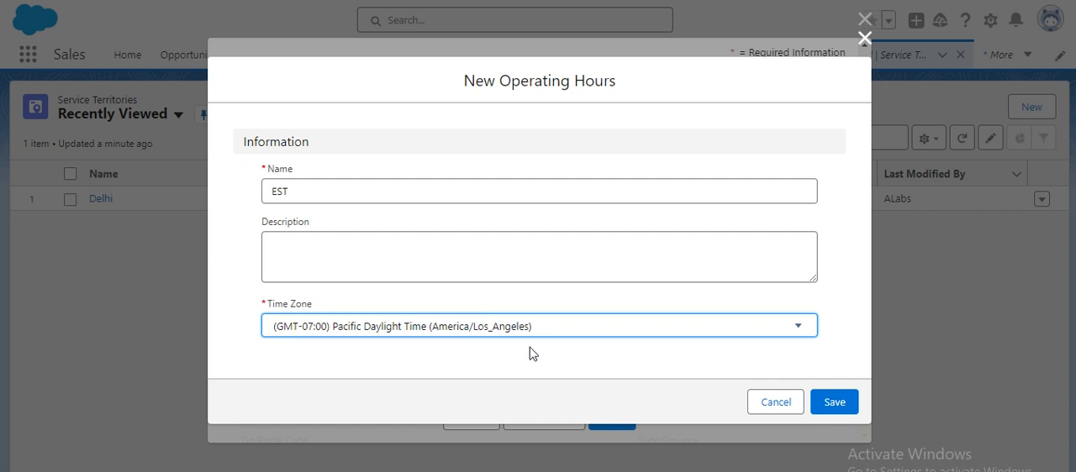
left_click(834, 402)
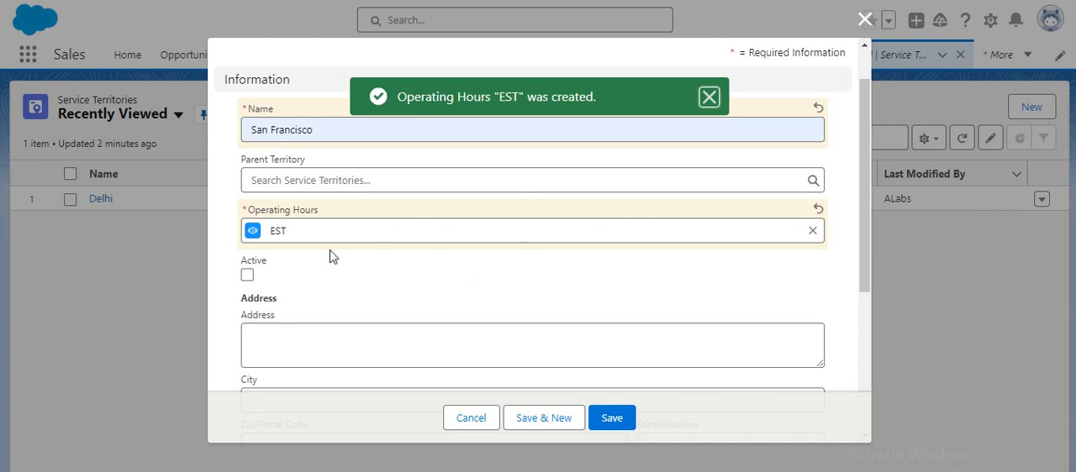
- Mark the San Francisco service territory as active
left_click(247, 276)
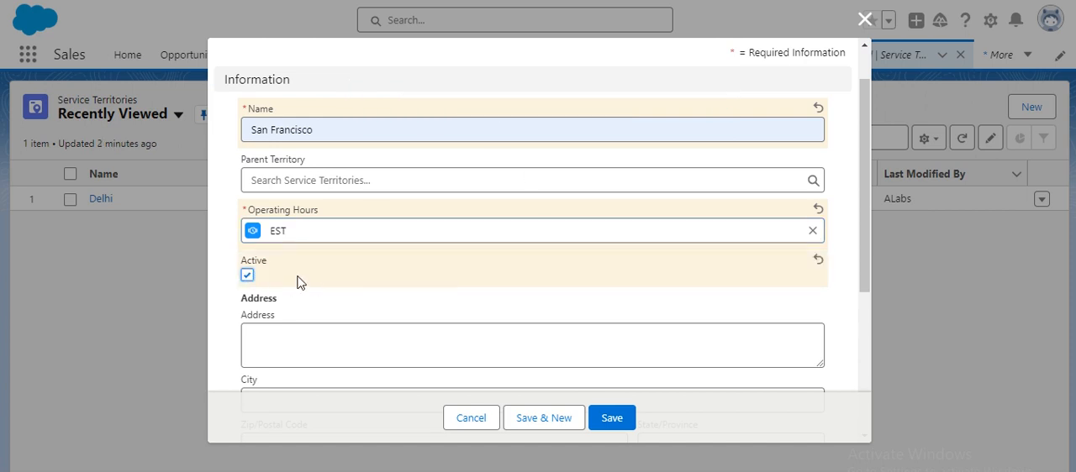
scroll(305, 278, "down", 3)
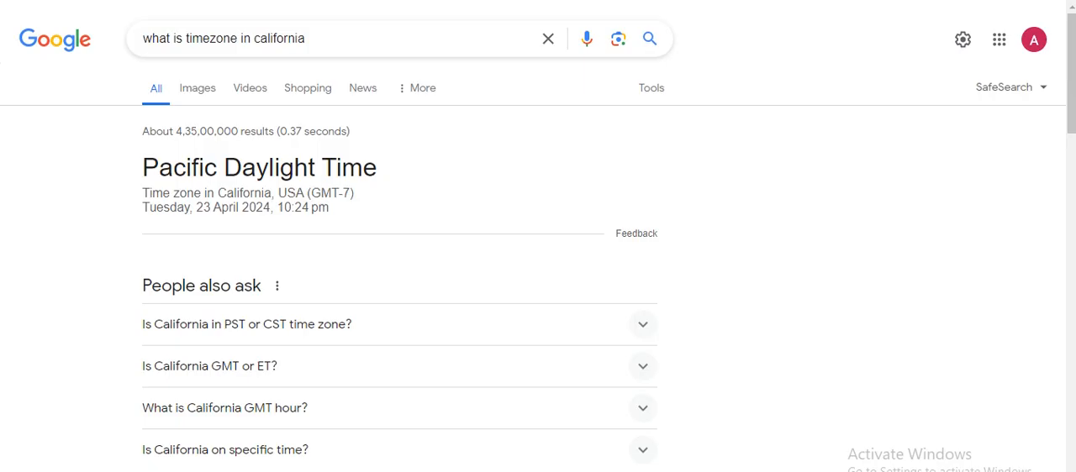
- Search Google for "salesforce tower san francisco address"
triple_click(367, 38)
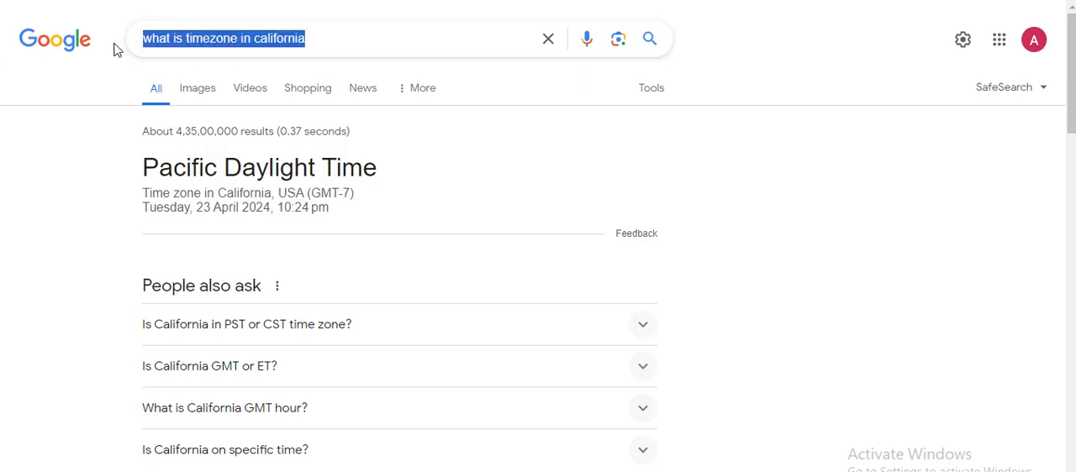
type("Salesforce ")
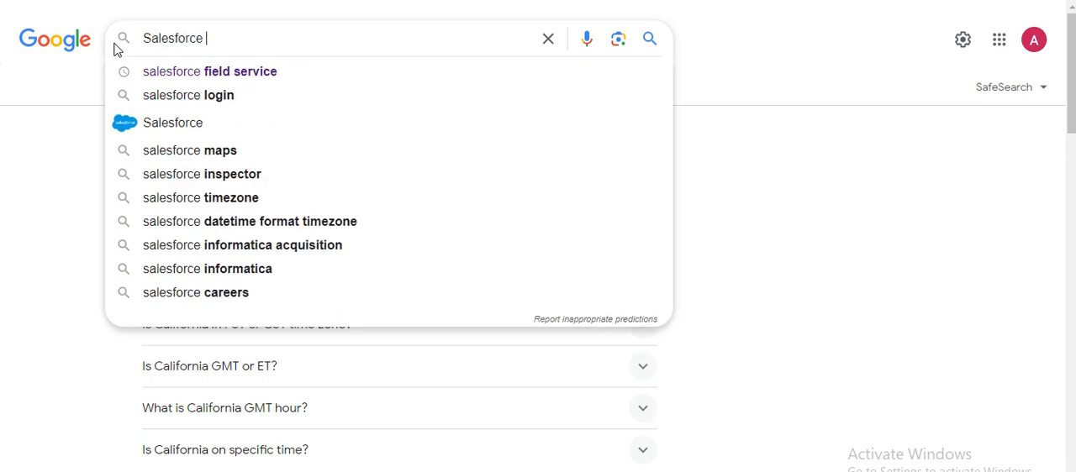
type("tower")
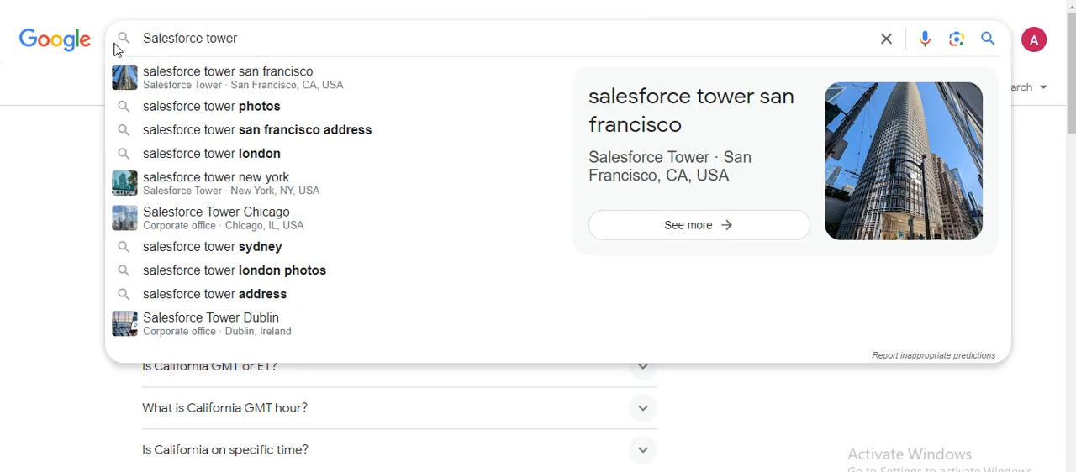
key("Down")
key("Down")
key("Down")
key("Return")
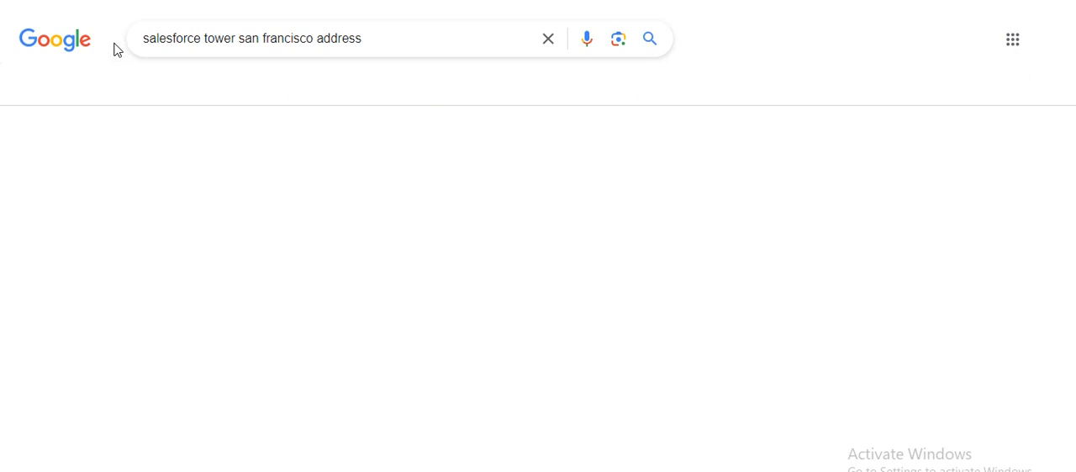
- Copy the Salesforce Tower address from the Google result into the Address field of the new Salesforce service territory
left_click_drag(209, 263, 153, 236)
key("ctrl+c")
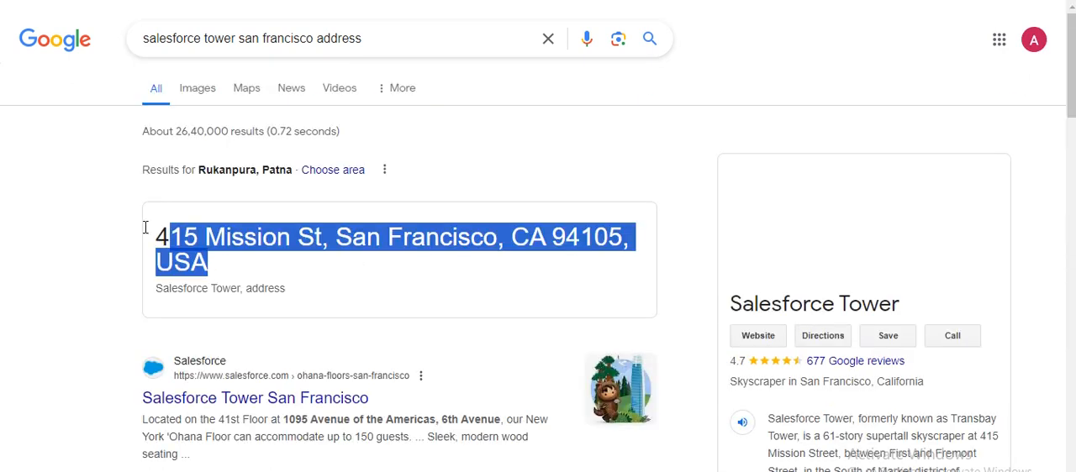
left_click(379, 1)
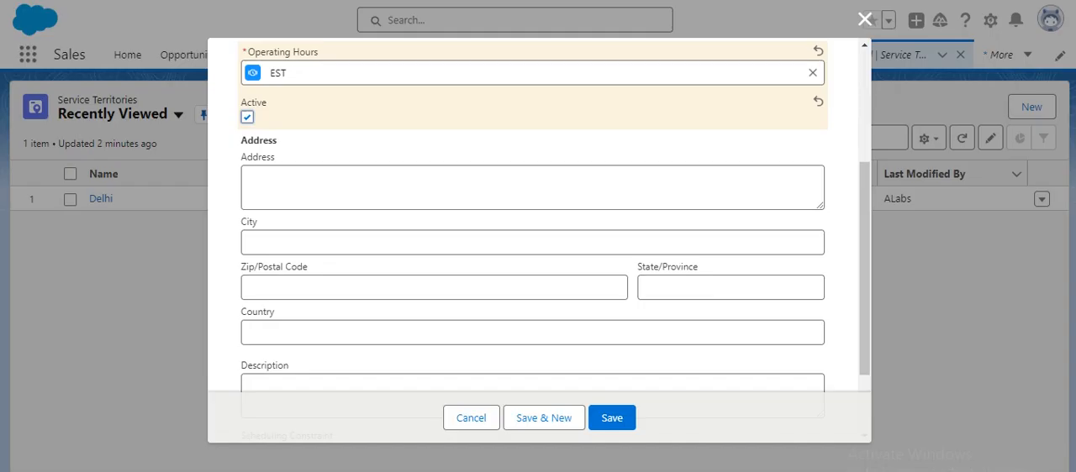
left_click(295, 199)
key("ctrl+v")
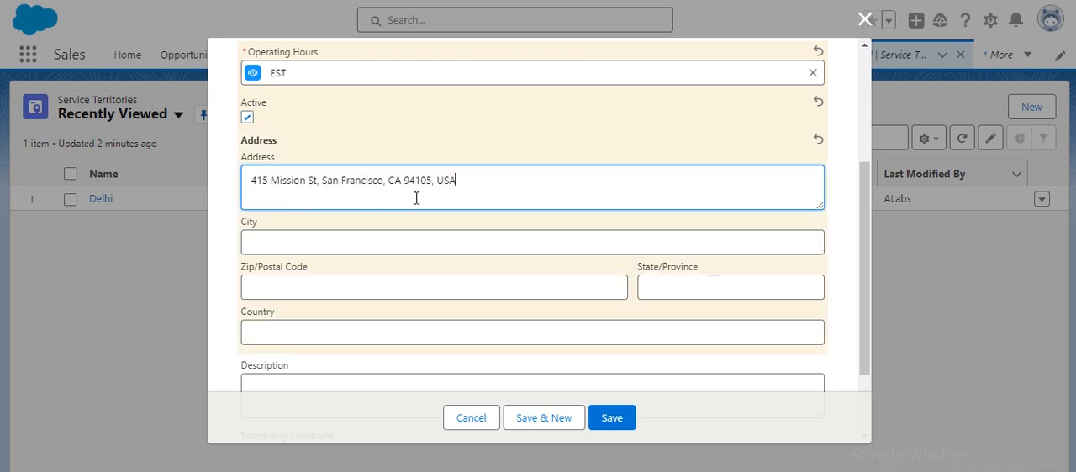
- Move the country USA from the Address text into Country, and the state abbreviation with postal code into Zip/Postal Code
double_click(445, 182)
key("ctrl+x")
left_click(363, 330)
key("ctrl+v")
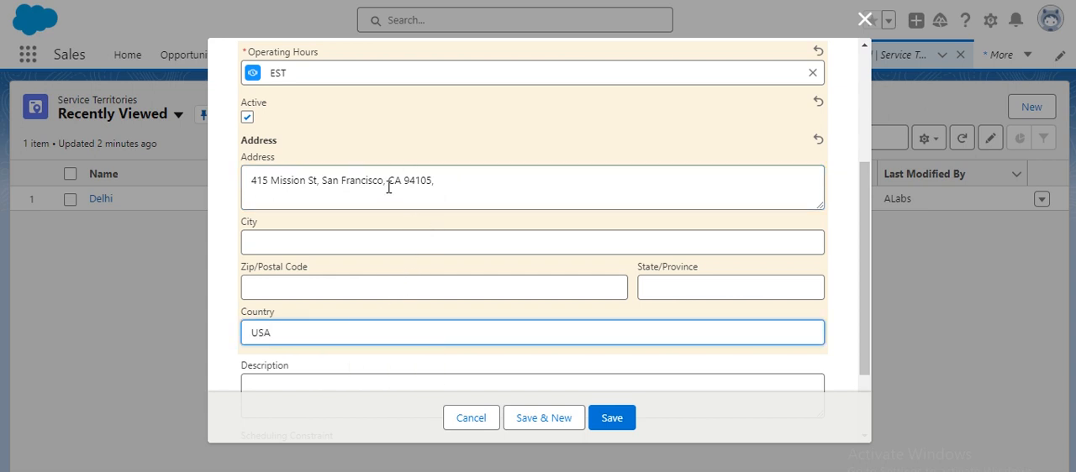
left_click_drag(388, 183, 422, 182)
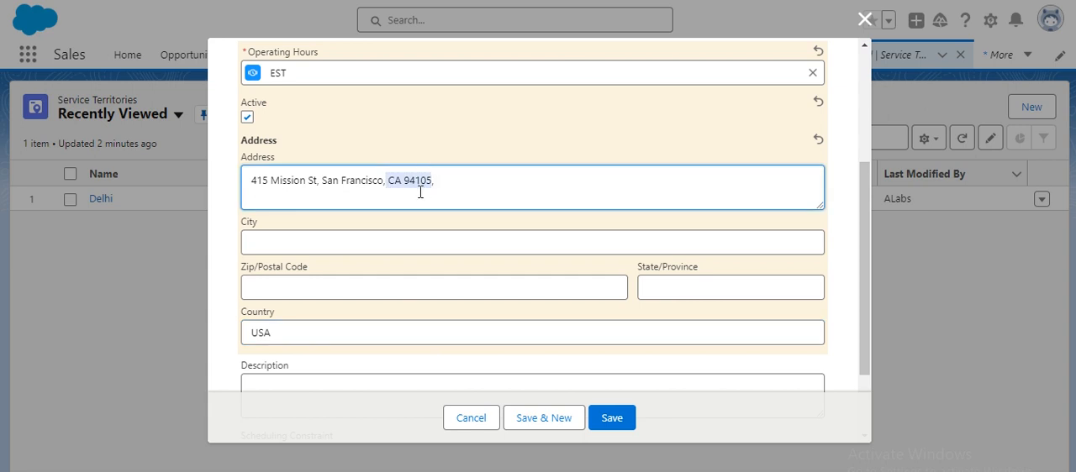
key("ctrl+x")
left_click(346, 290)
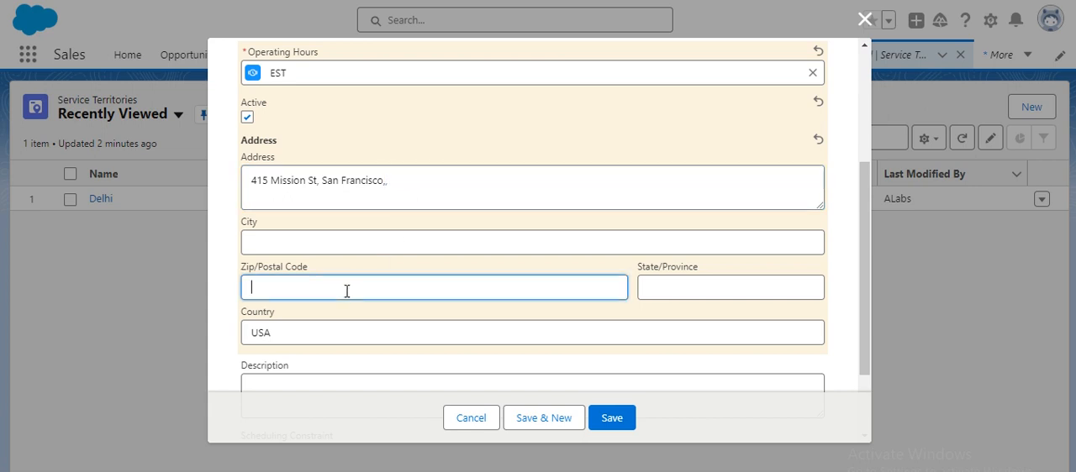
key("ctrl+v")
- Move San Francisco from the Address text into the City field
left_click_drag(321, 181, 385, 185)
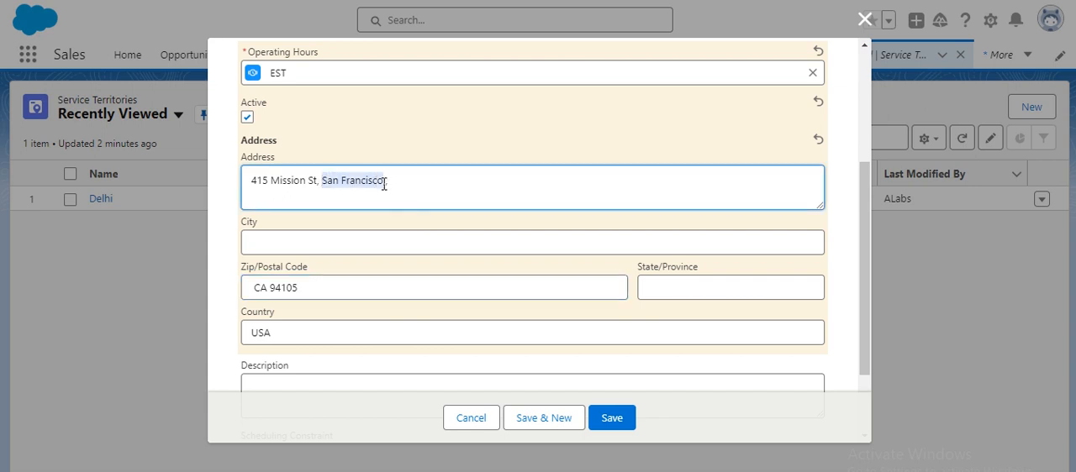
key("ctrl+x")
left_click(318, 238)
key("ctrl+v")
- Remove the leftover commas after the street name in the Address field and save the service territory
left_click_drag(317, 181, 348, 183)
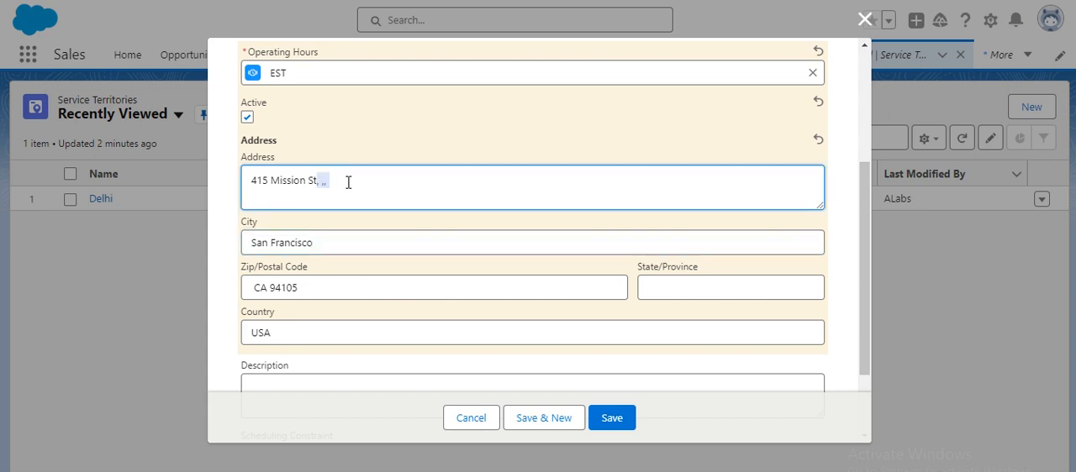
key("BackSpace")
left_click(396, 224)
scroll(392, 266, "down", 2)
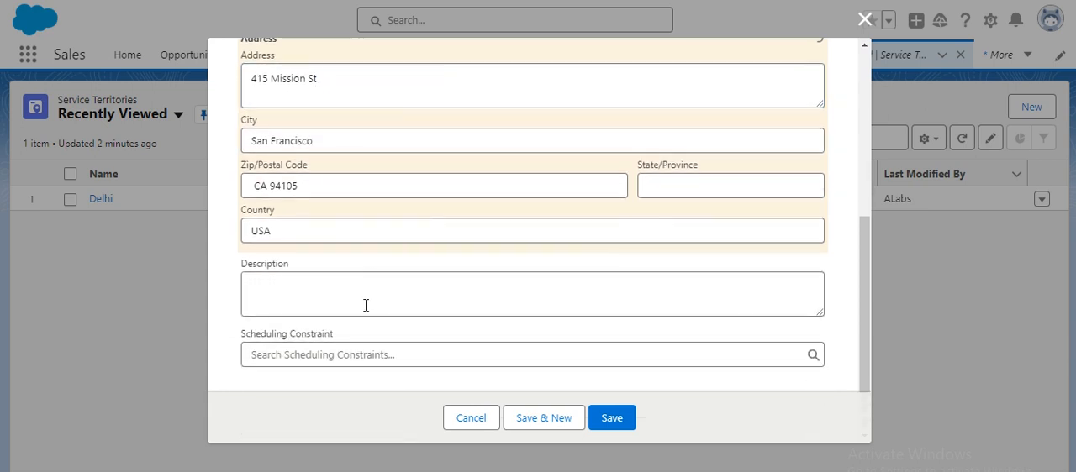
left_click(608, 424)
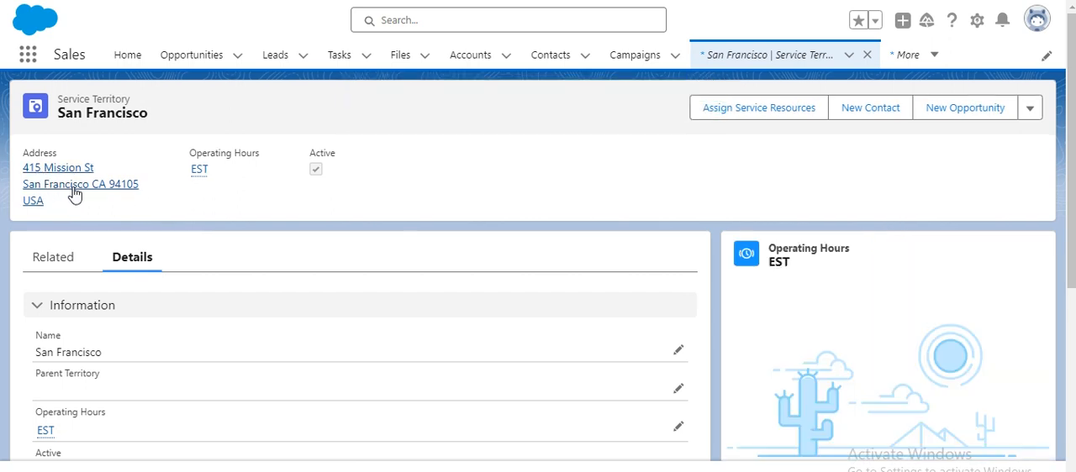
- Review the saved San Francisco service territory's details and check the location behind its address link
scroll(210, 293, "down", 2)
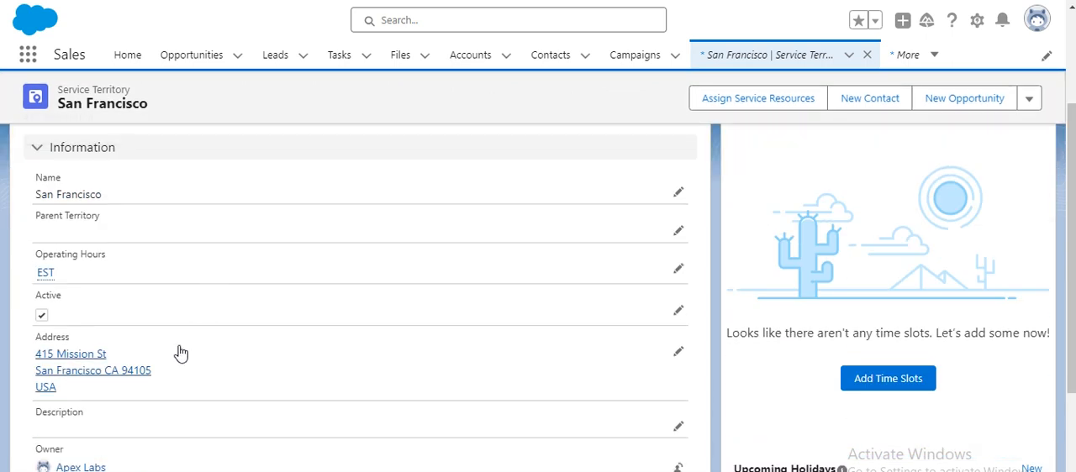
scroll(180, 353, "down", 2)
scroll(175, 359, "up", 5)
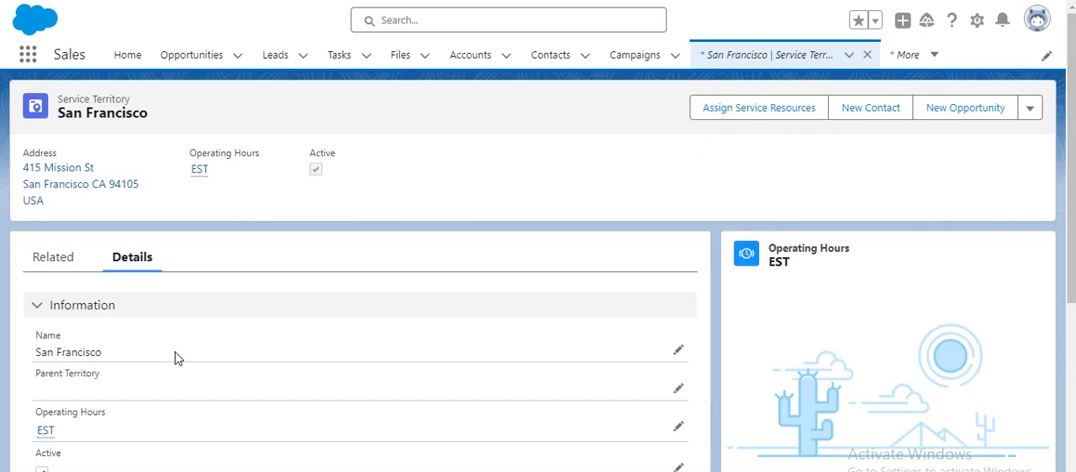
left_click(75, 184)
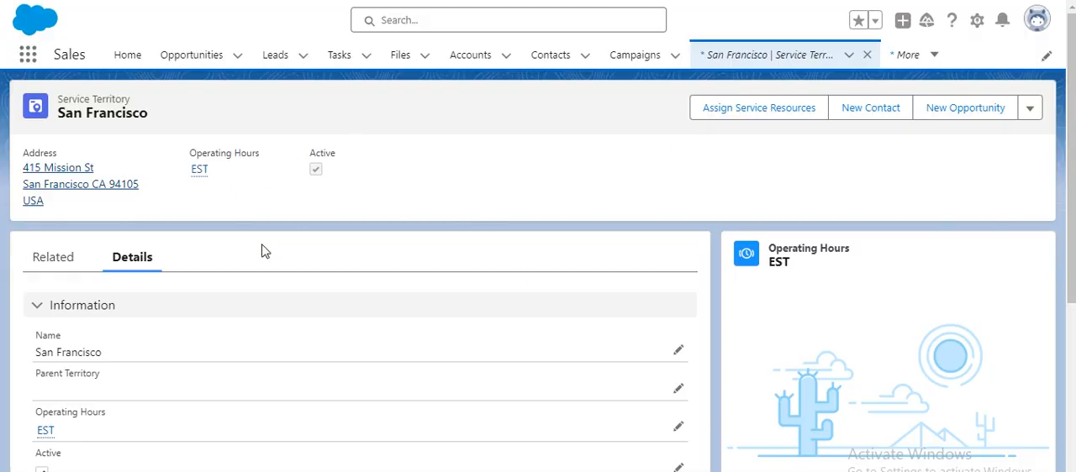
scroll(262, 250, "down", 2)
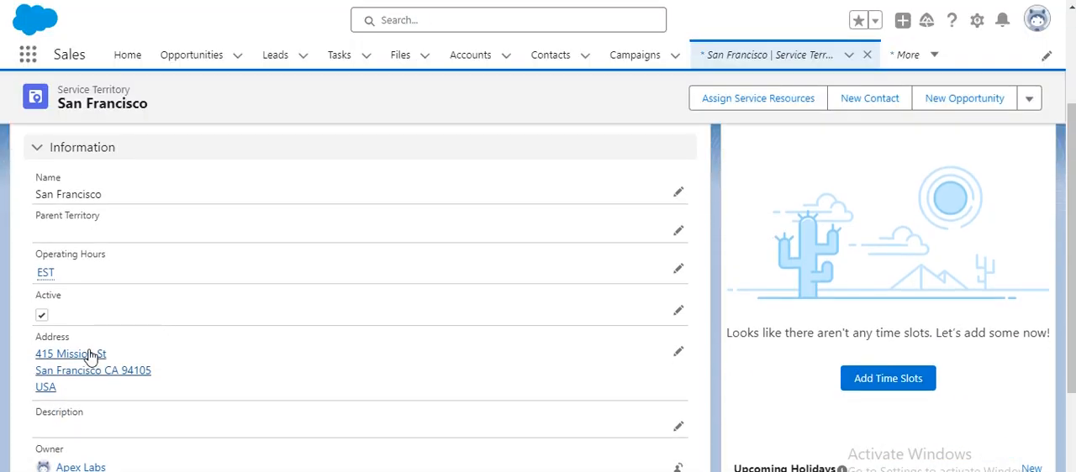
scroll(93, 387, "down", 2)
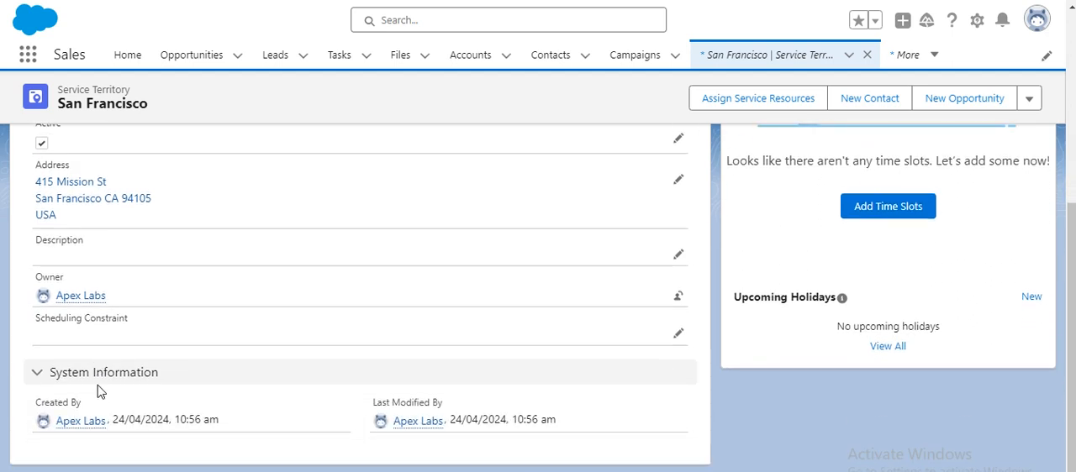
scroll(101, 365, "up", 3)
scroll(100, 366, "up", 1)
- Rename the territory's EST operating hours to Pacific Daylight Time and save the record
left_click(44, 364)
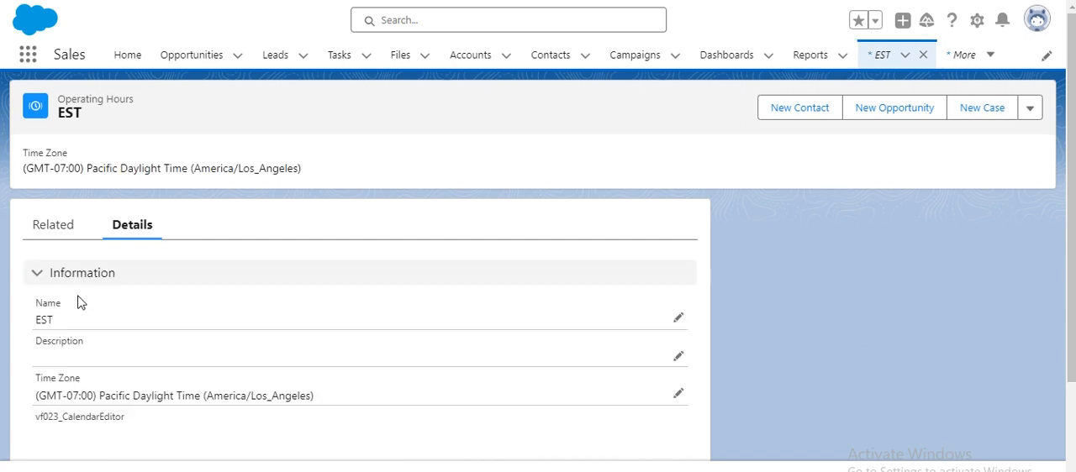
left_click(679, 318)
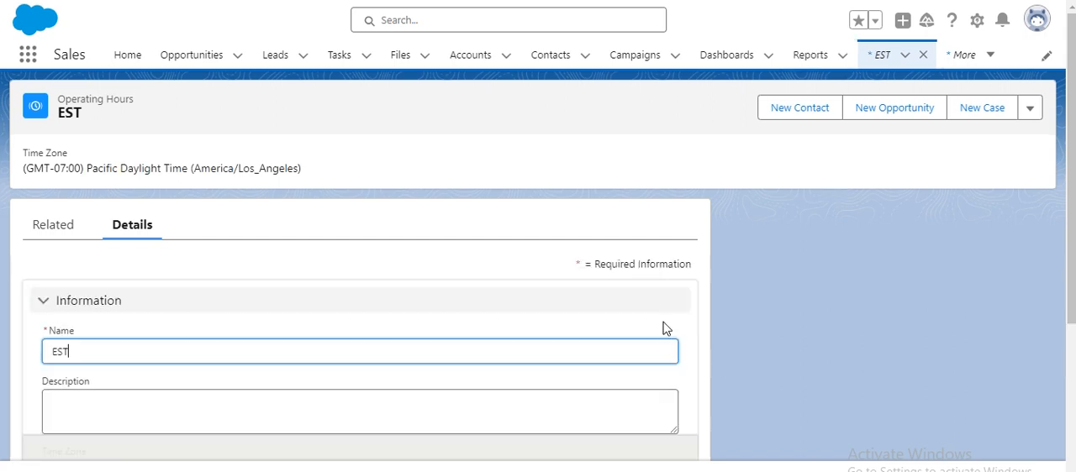
double_click(43, 352)
type("Pacific Daylight Time")
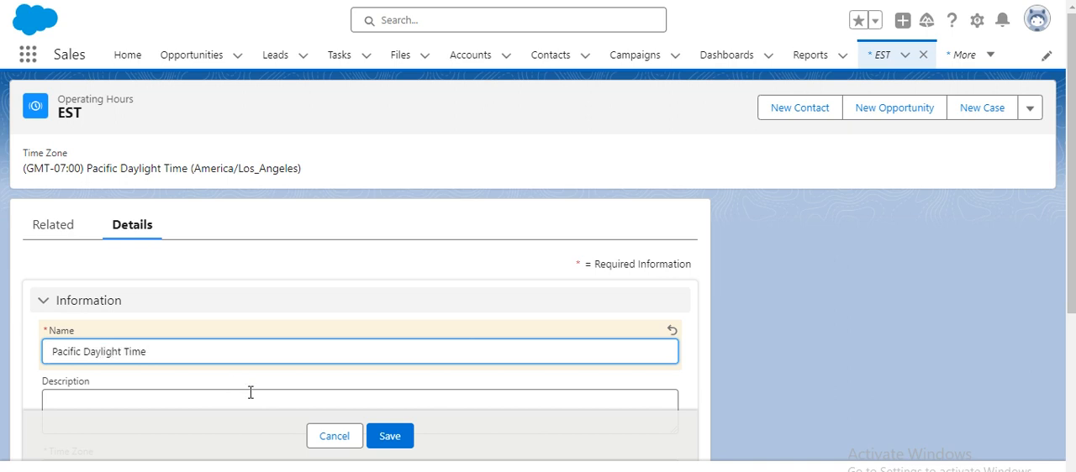
left_click(384, 446)
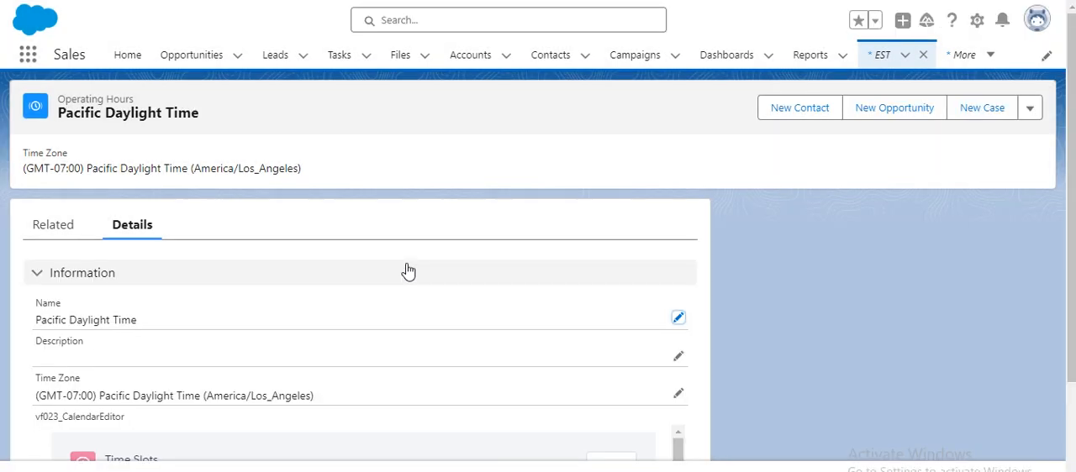
- Start a new time slot from the related time slots of the Pacific Daylight Time operating hours
scroll(394, 271, "down", 1)
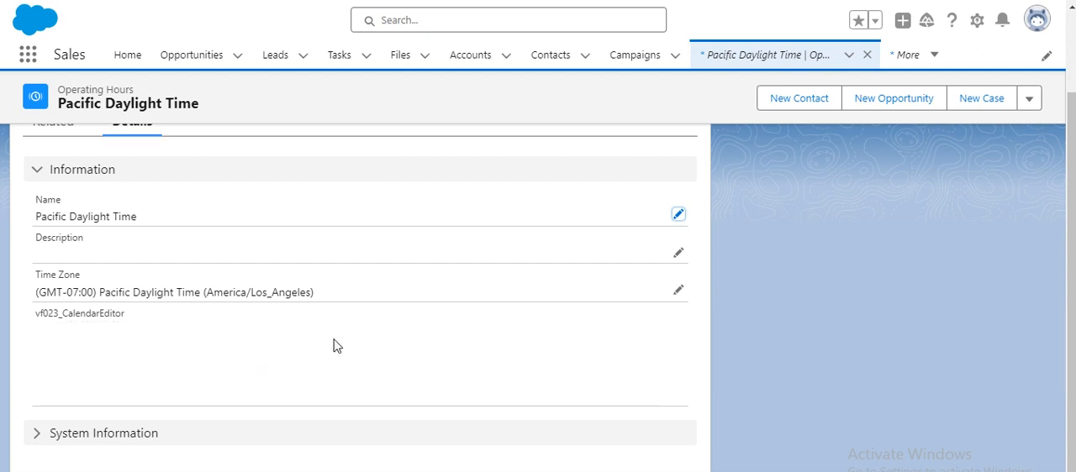
scroll(388, 359, "down", 1)
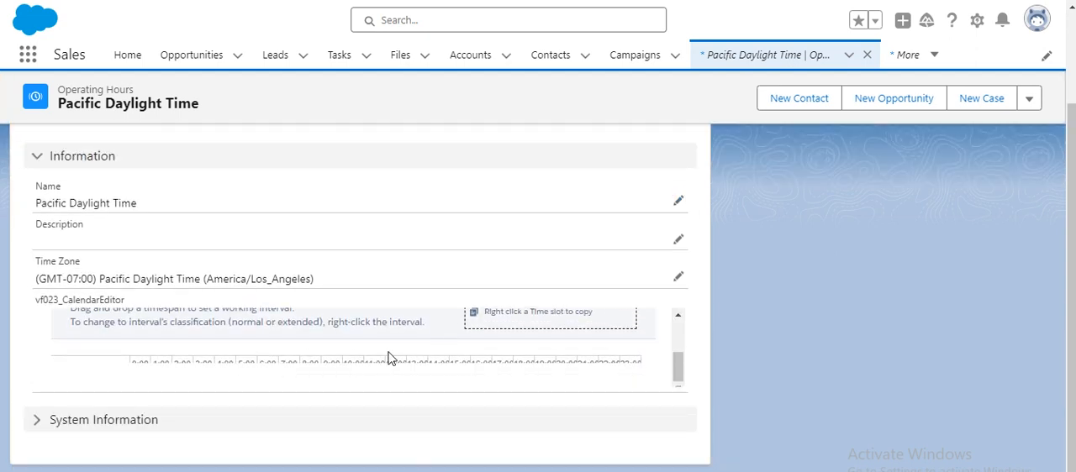
scroll(394, 356, "up", 2)
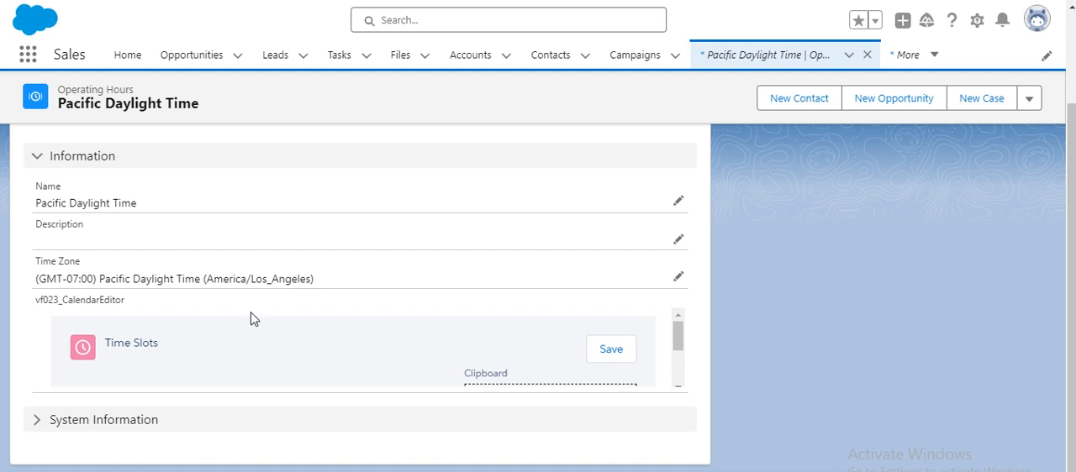
scroll(320, 342, "up", 2)
left_click(58, 240)
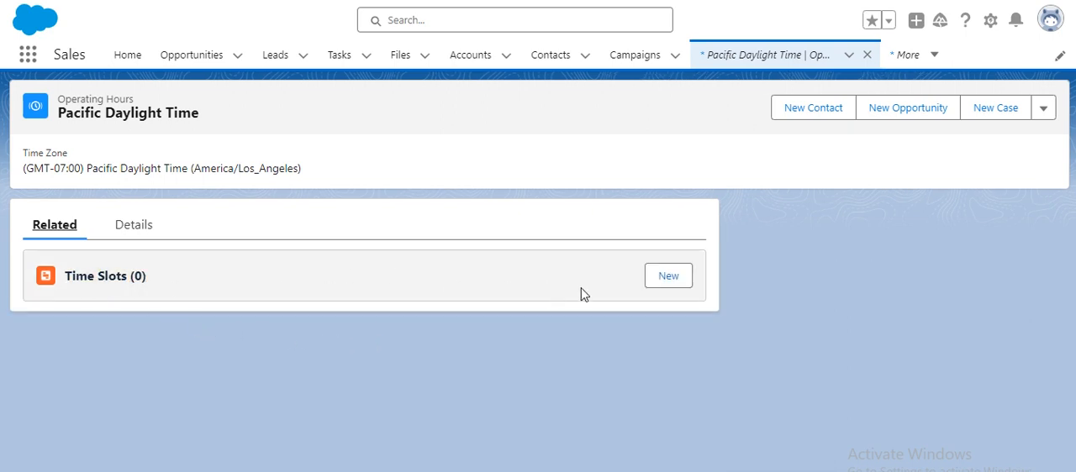
left_click(659, 281)
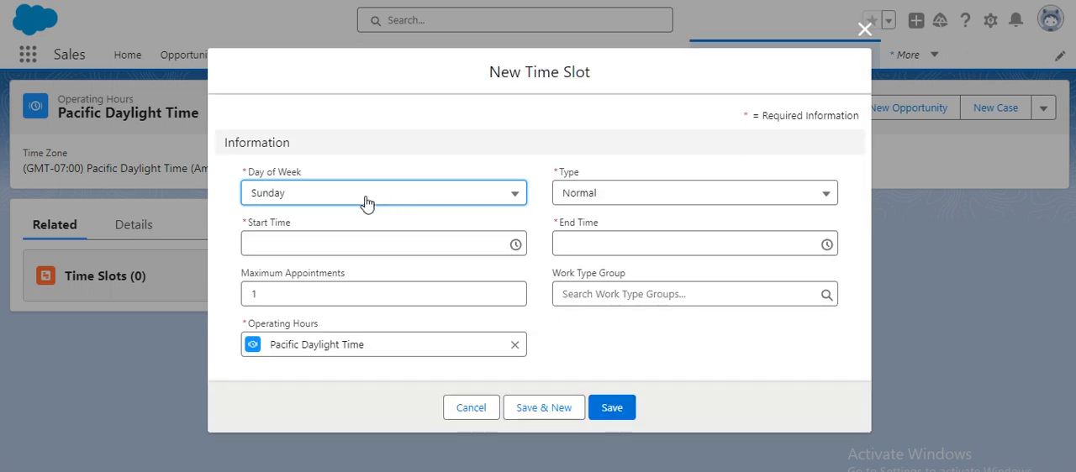
- Set the new time slot's day of week to Monday and its start time to 9:00 am
left_click(363, 200)
left_click(313, 285)
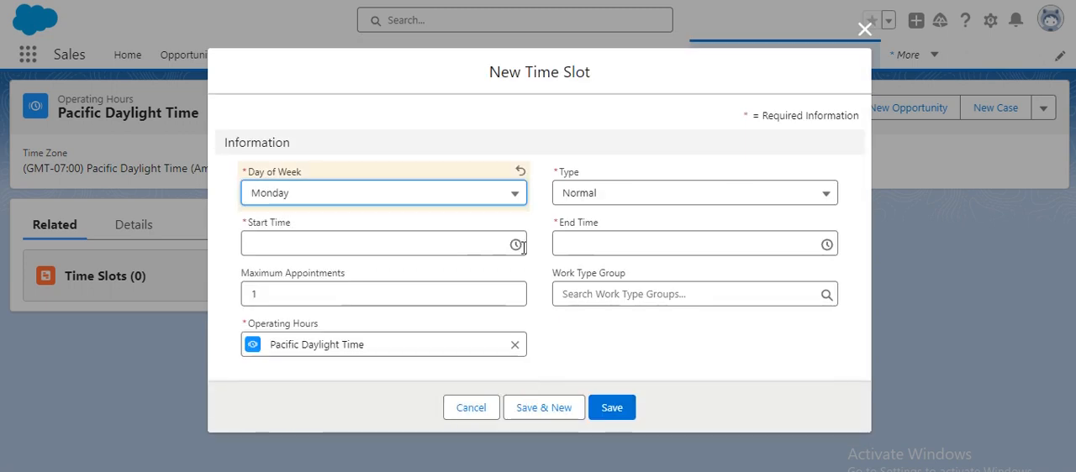
left_click(428, 248)
scroll(320, 343, "down", 5)
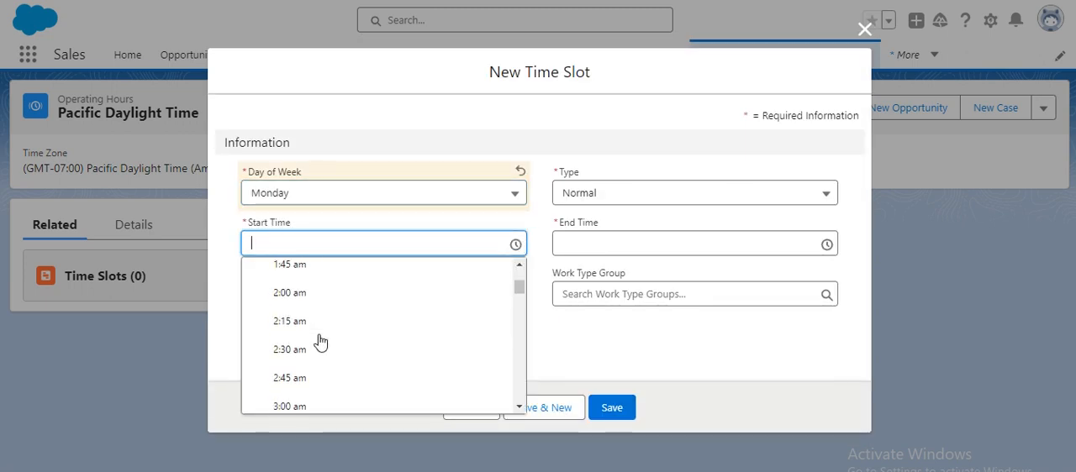
scroll(314, 356, "down", 4)
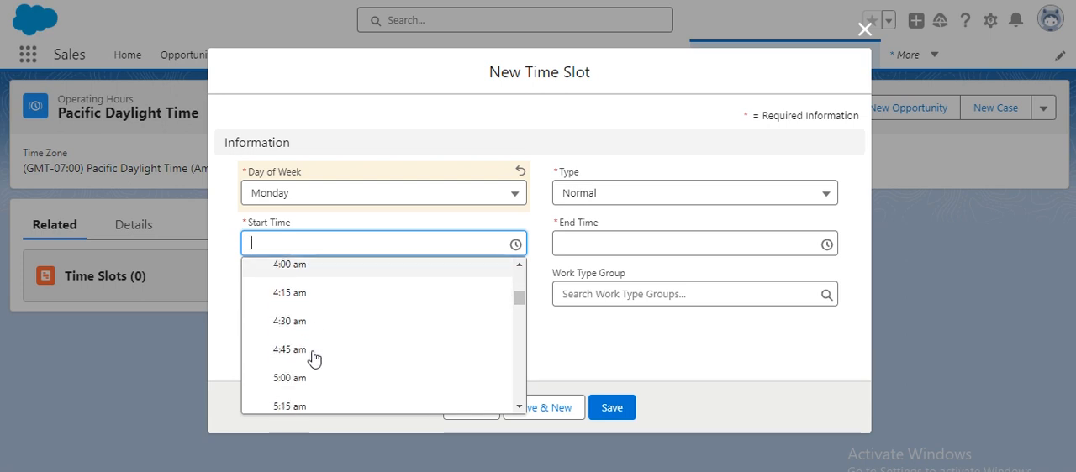
scroll(313, 359, "down", 5)
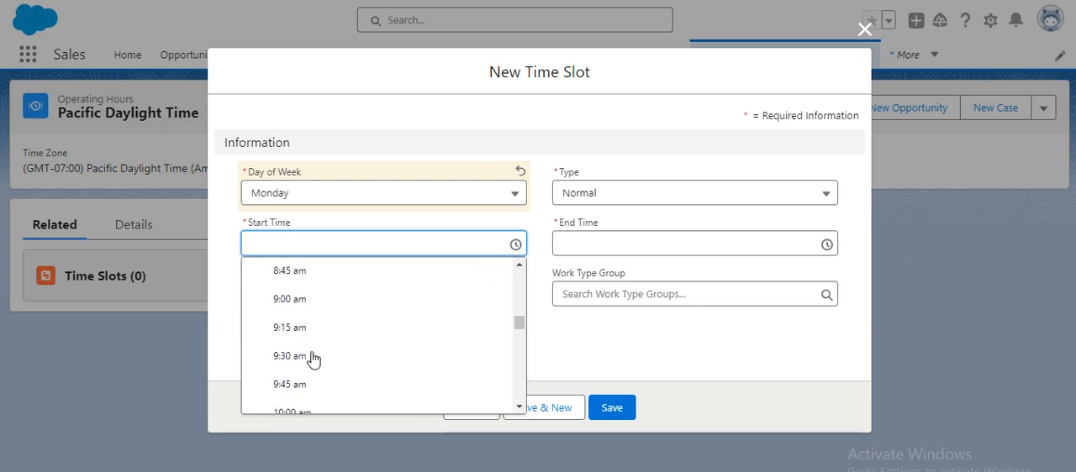
left_click(318, 309)
- Set the Monday time slot's end time to 5:00 pm, save it and start another new time slot
left_click(630, 241)
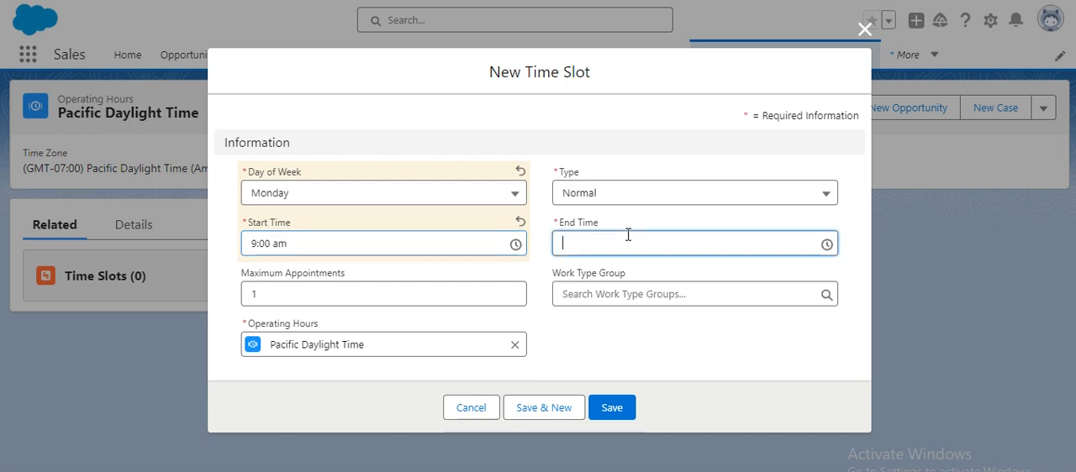
scroll(639, 351, "down", 4)
scroll(639, 351, "down", 3)
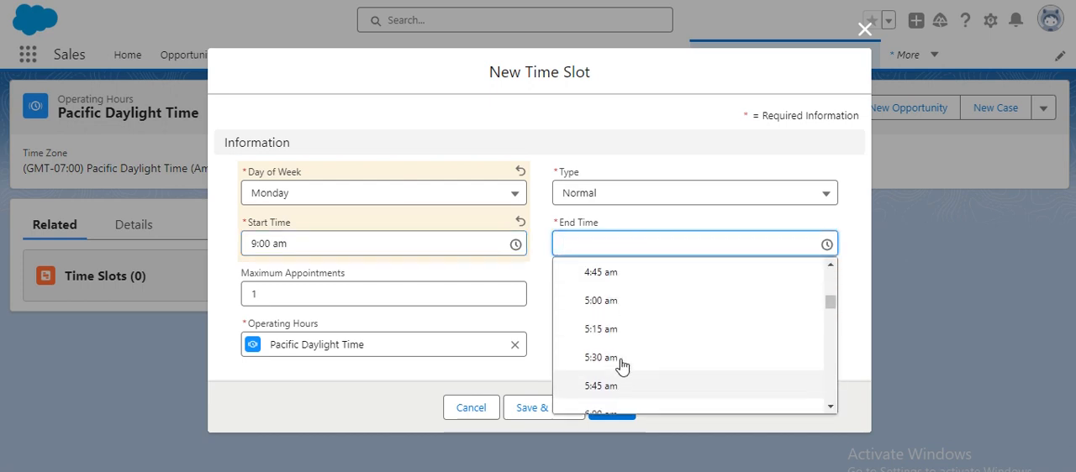
scroll(618, 351, "down", 18)
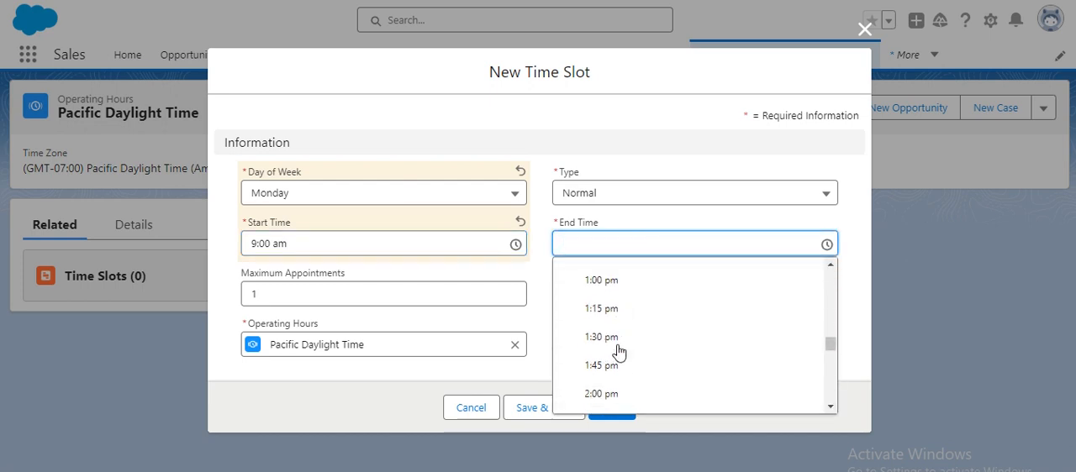
scroll(619, 360, "down", 2)
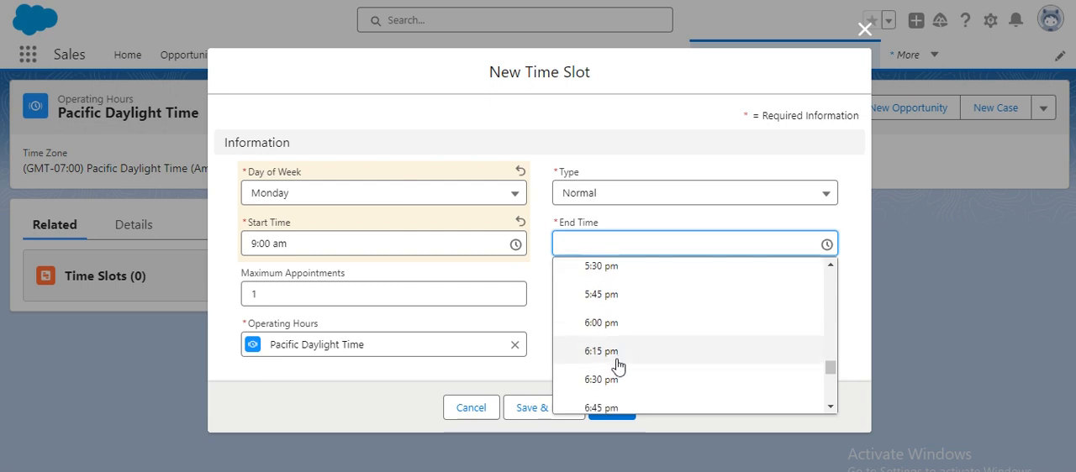
scroll(618, 321, "up", 2)
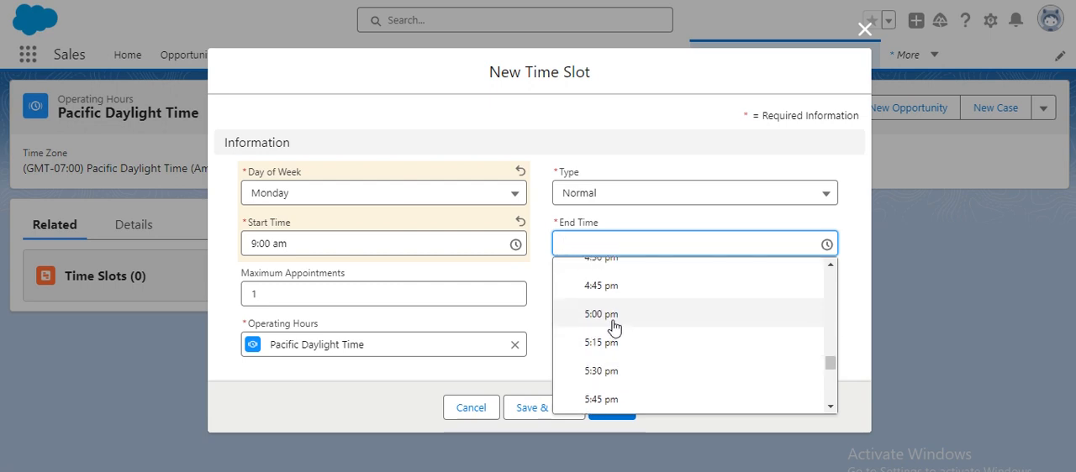
left_click(618, 318)
left_click(555, 410)
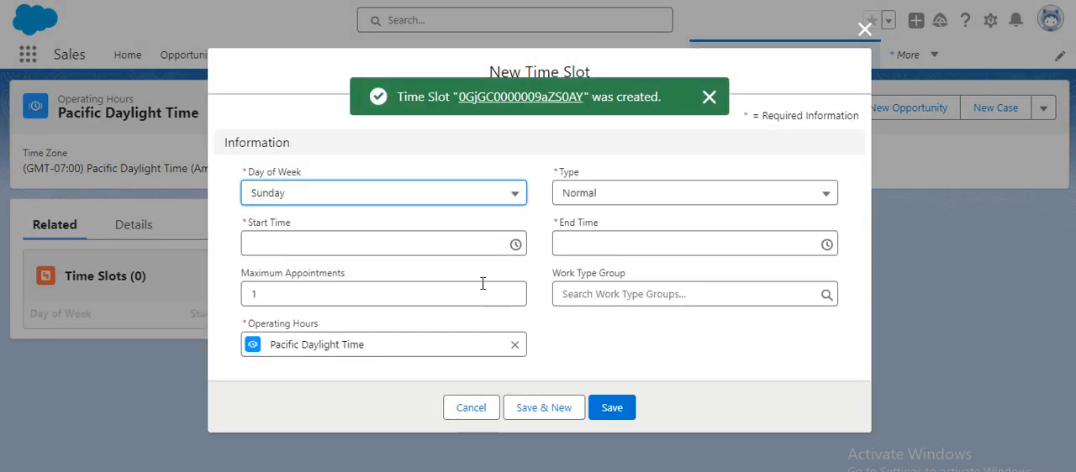
- Set the second time slot's day of week to Tuesday and its start time to 9:00 am
left_click(396, 242)
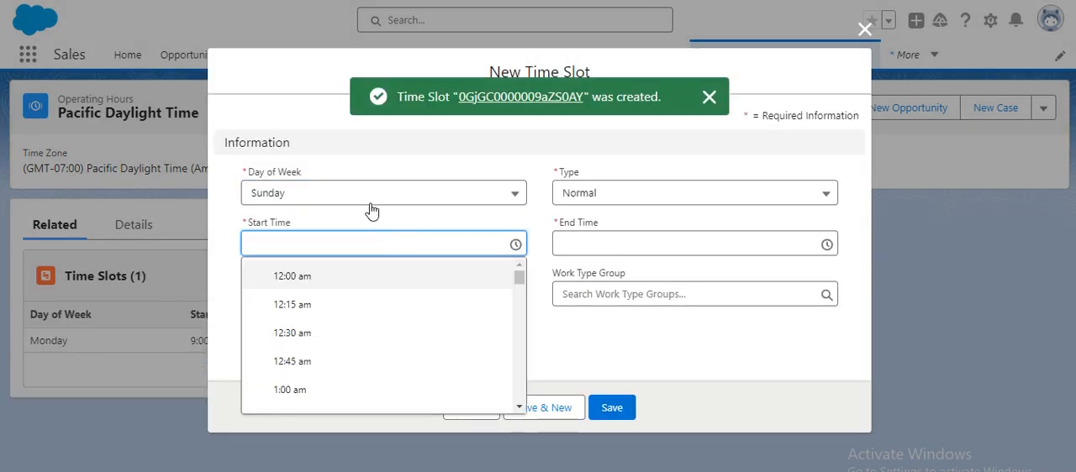
left_click(373, 210)
left_click(320, 306)
left_click(343, 233)
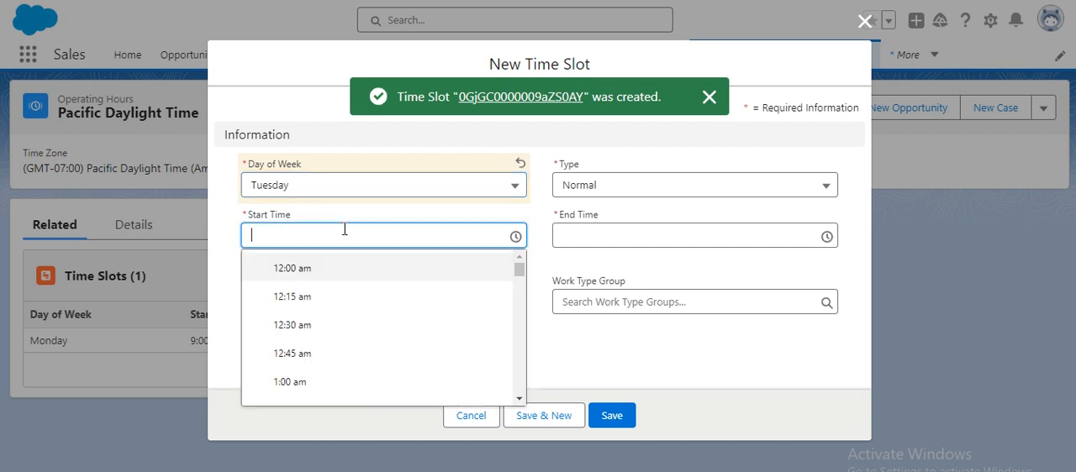
scroll(335, 340, "down", 7)
scroll(327, 346, "down", 10)
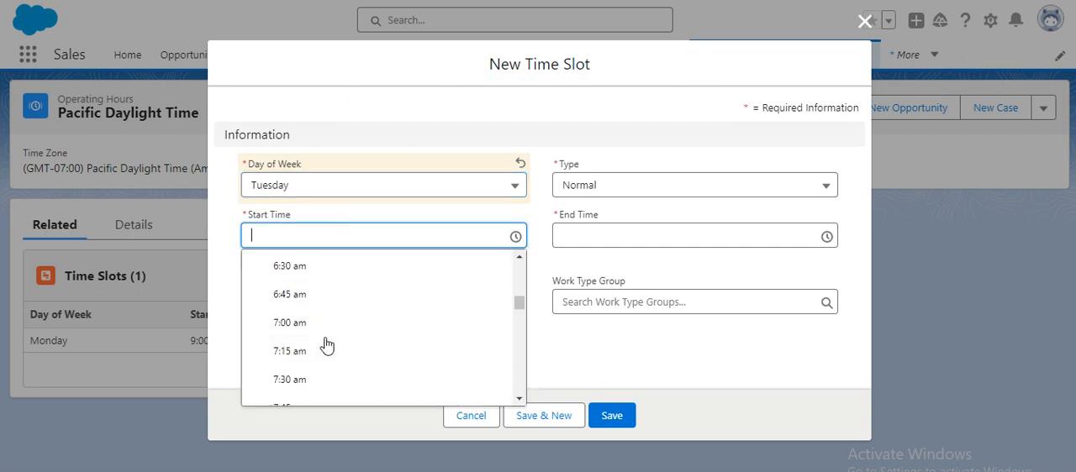
scroll(327, 345, "down", 3)
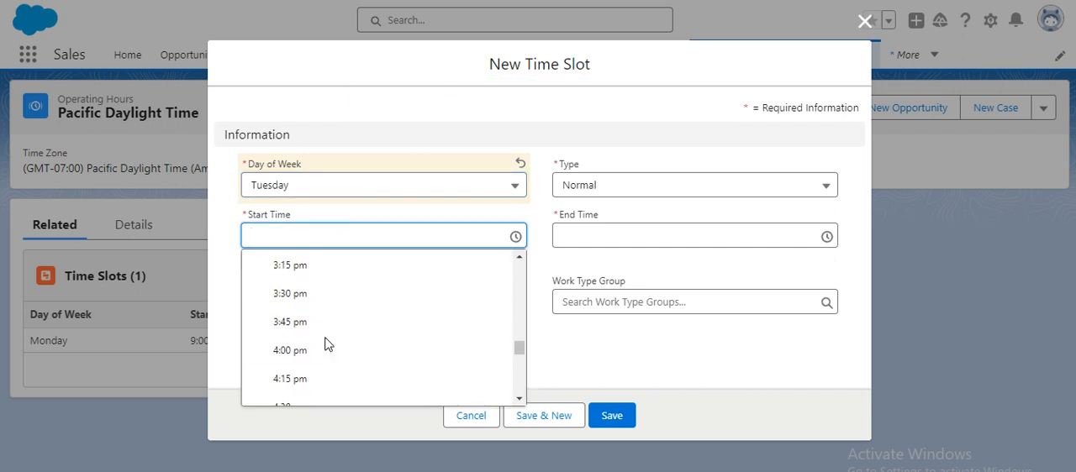
scroll(325, 344, "up", 5)
scroll(322, 345, "up", 12)
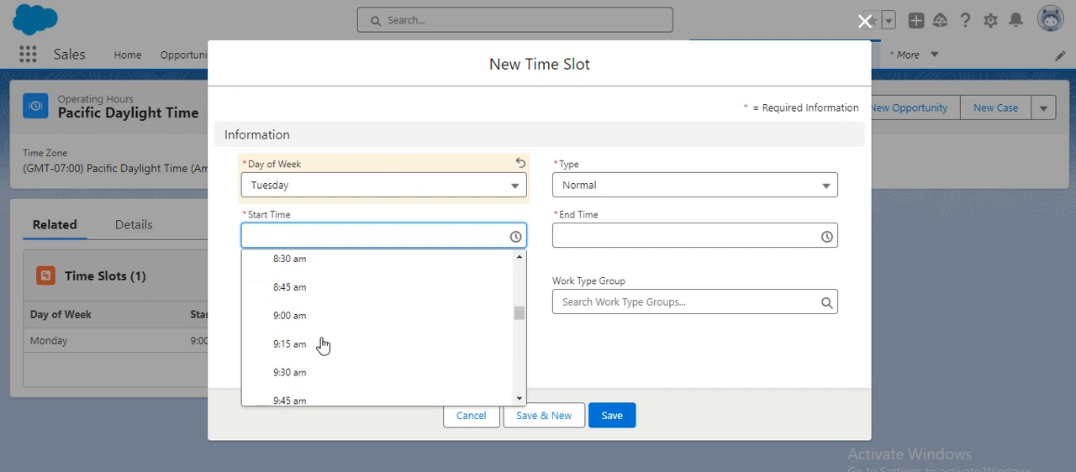
scroll(322, 345, "down", 6)
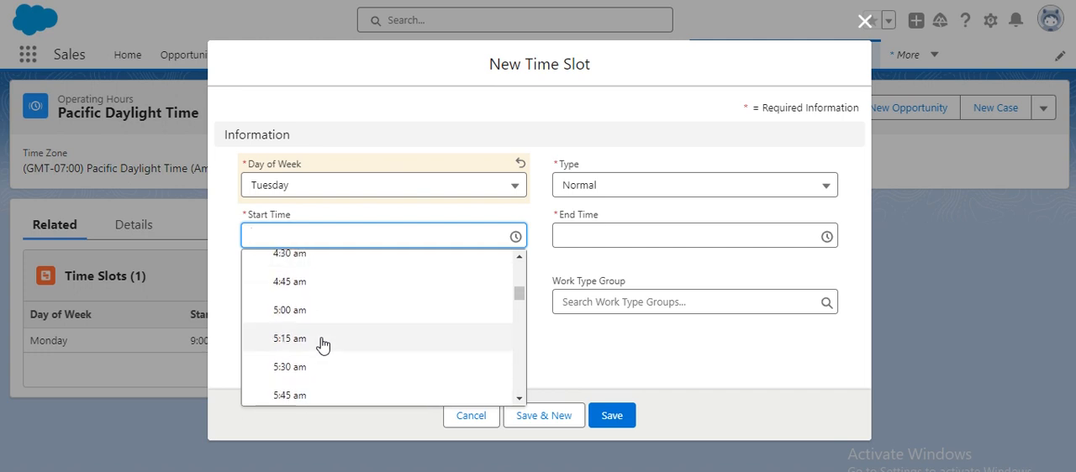
scroll(324, 346, "down", 2)
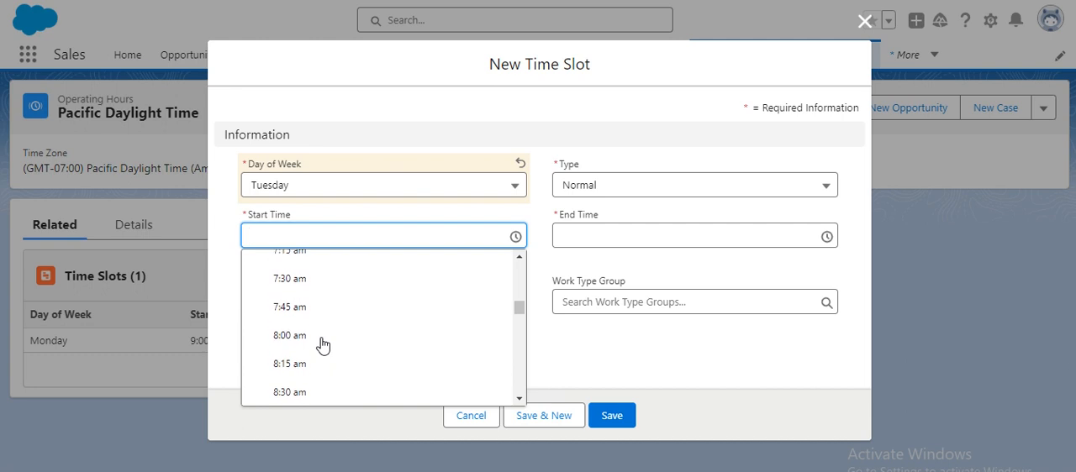
left_click(323, 345)
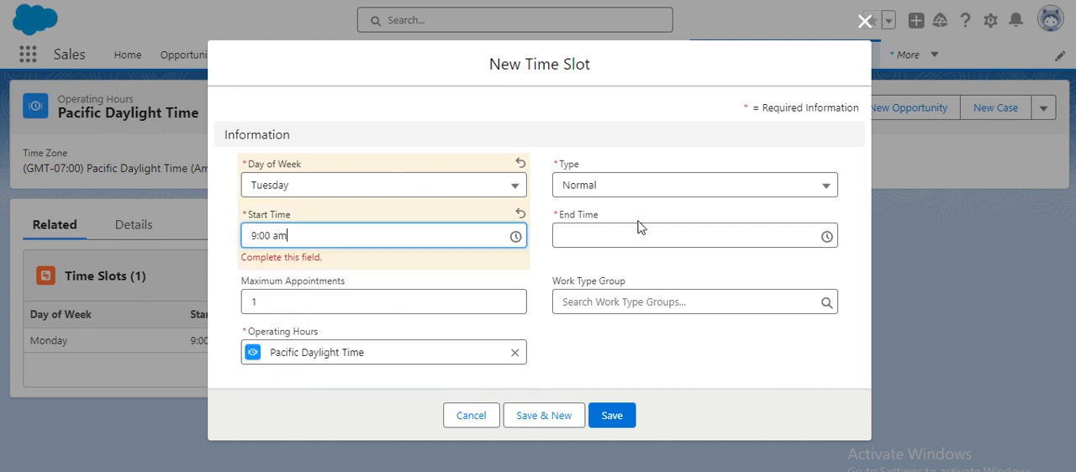
- Set the Tuesday time slot's end time to 5:00 pm and save it
left_click(628, 237)
scroll(620, 336, "down", 4)
scroll(616, 339, "down", 4)
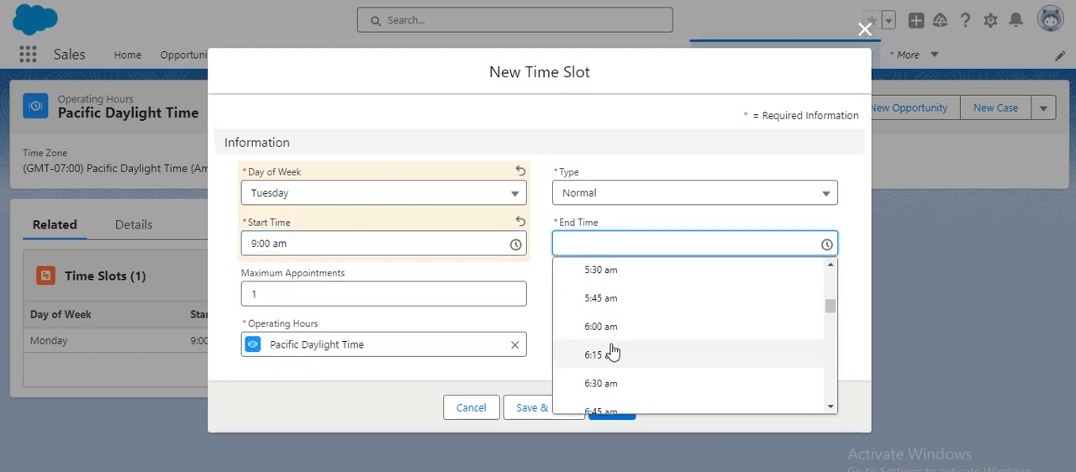
scroll(614, 353, "down", 10)
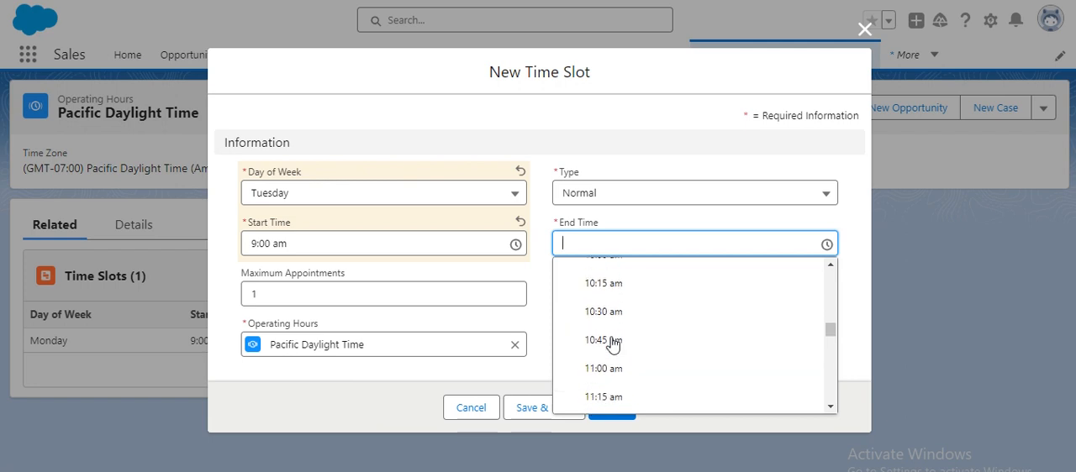
scroll(616, 370, "down", 5)
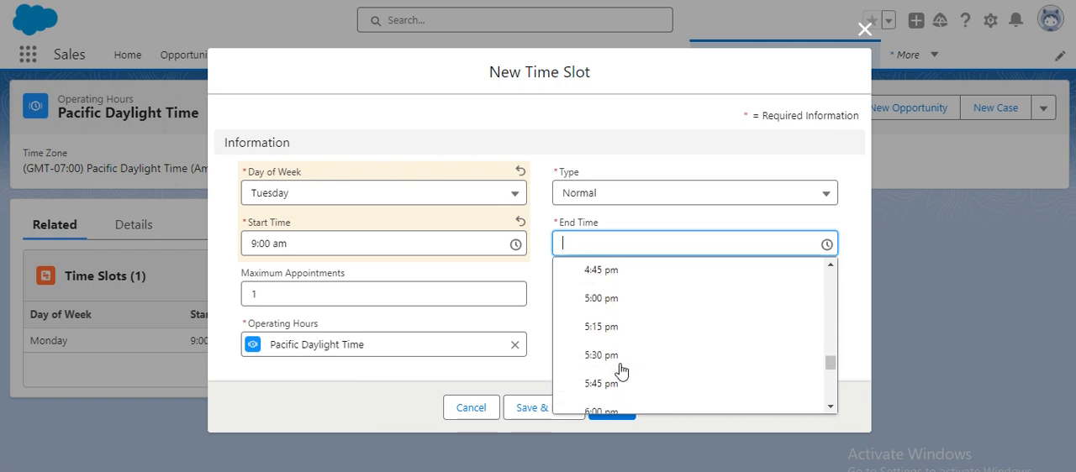
scroll(618, 348, "up", 1)
left_click(607, 320)
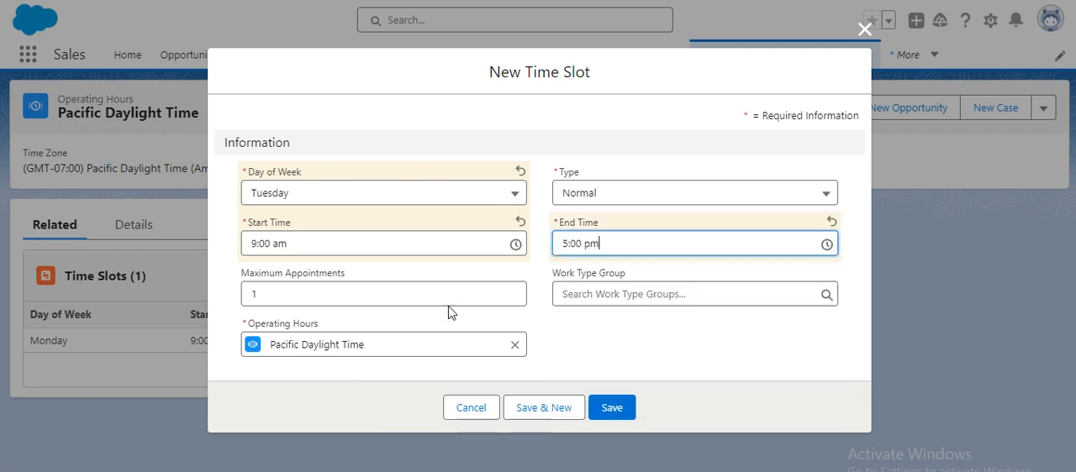
left_click(612, 408)
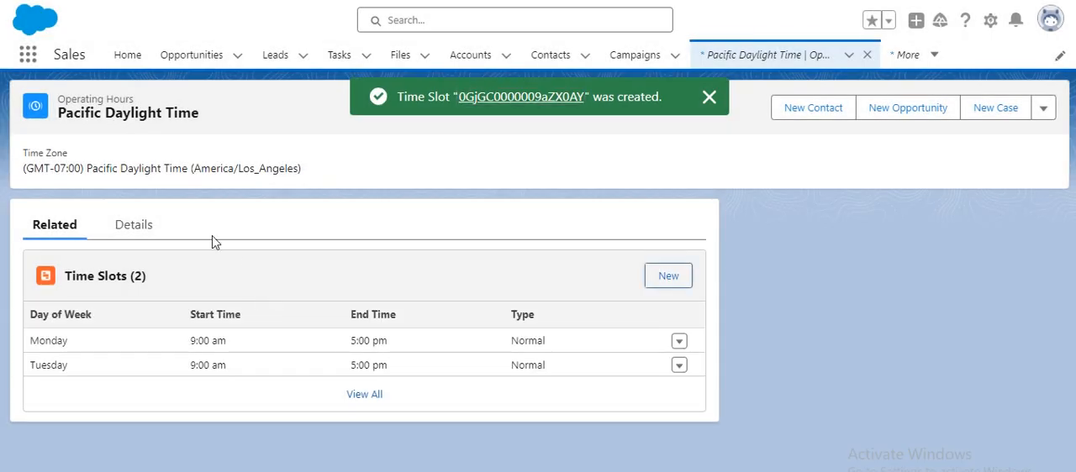
- Review the Pacific Daylight Time operating hours' details, calendar editor and related time slots
left_click(144, 224)
scroll(442, 295, "down", 2)
scroll(505, 344, "down", 3)
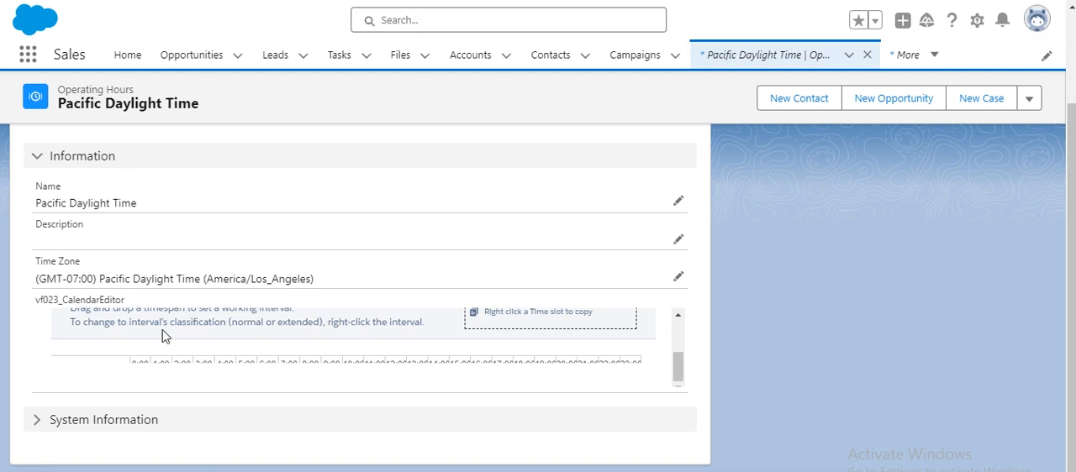
scroll(159, 323, "up", 3)
scroll(104, 224, "up", 3)
left_click(67, 226)
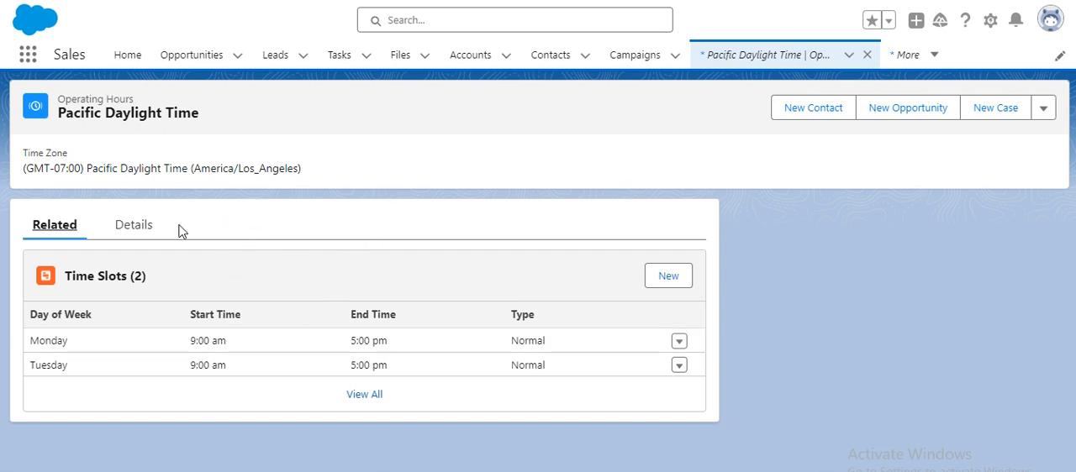
left_click(132, 239)
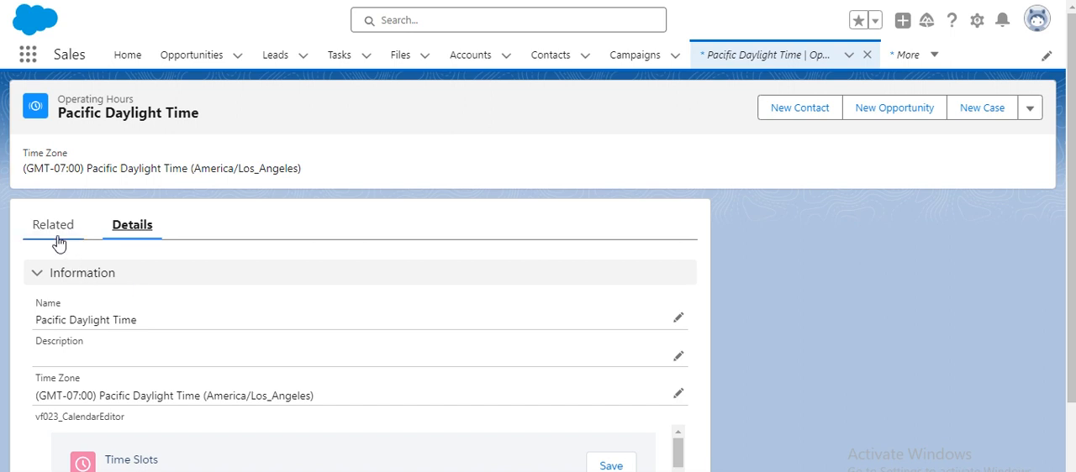
left_click(58, 241)
left_click(131, 230)
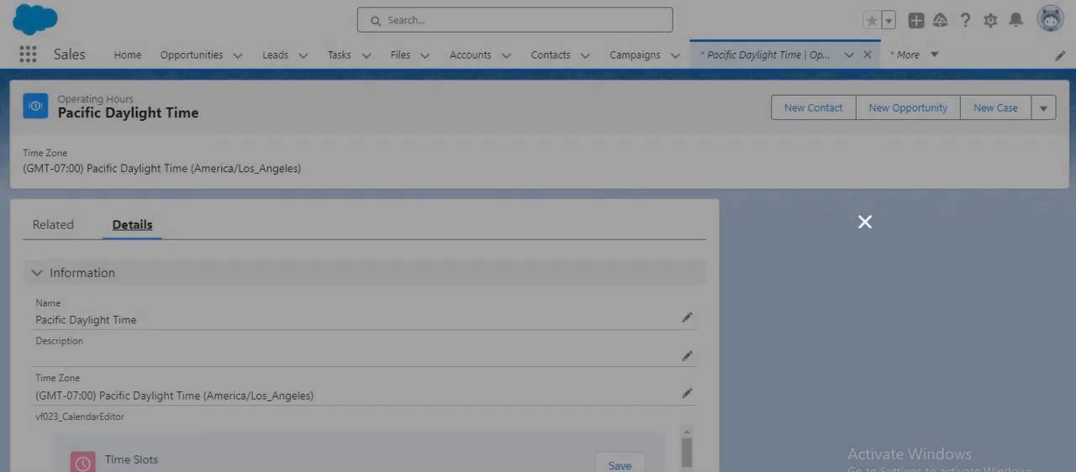
key("Escape")
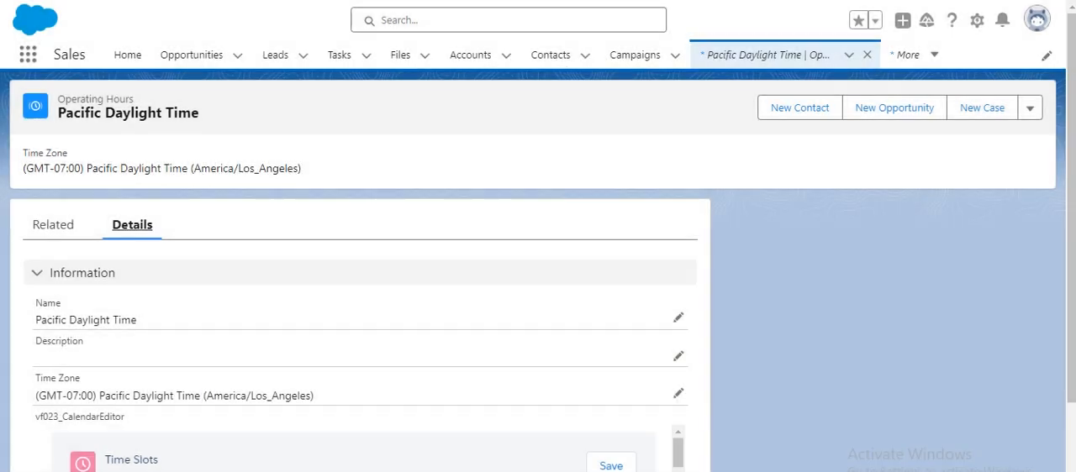
- Return to the San Francisco service territory and show its related records
key("alt+Left")
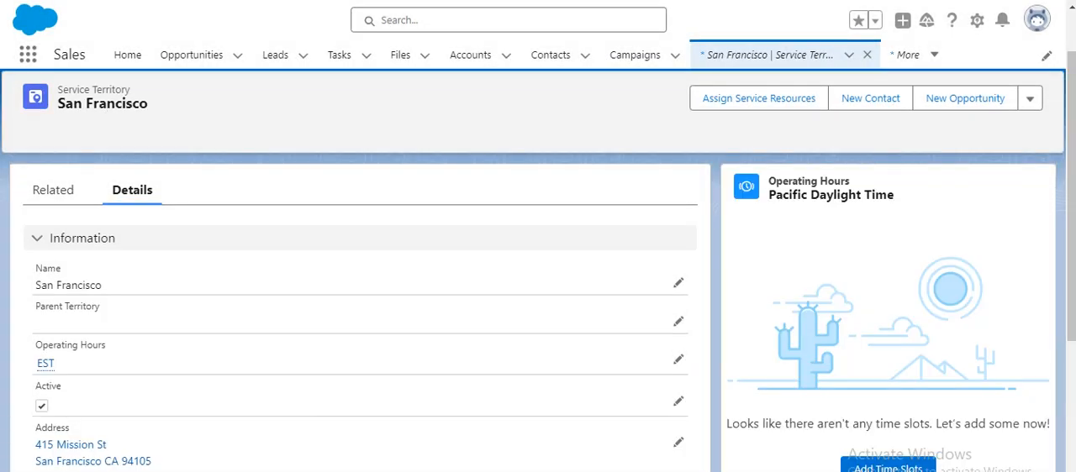
scroll(413, 242, "down", 2)
scroll(185, 269, "up", 2)
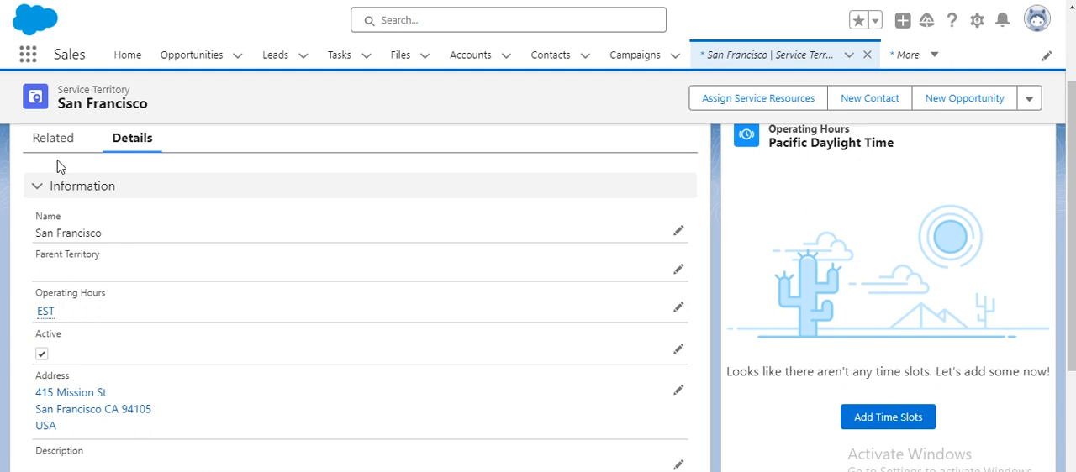
left_click(59, 152)
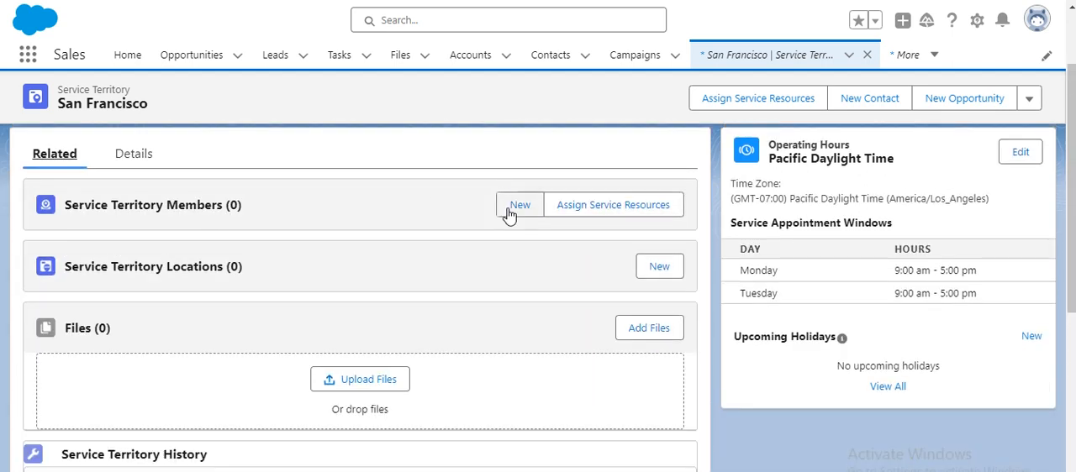
- Start a new service territory member for San Francisco and choose Field Service Resource as its service resource
left_click(508, 209)
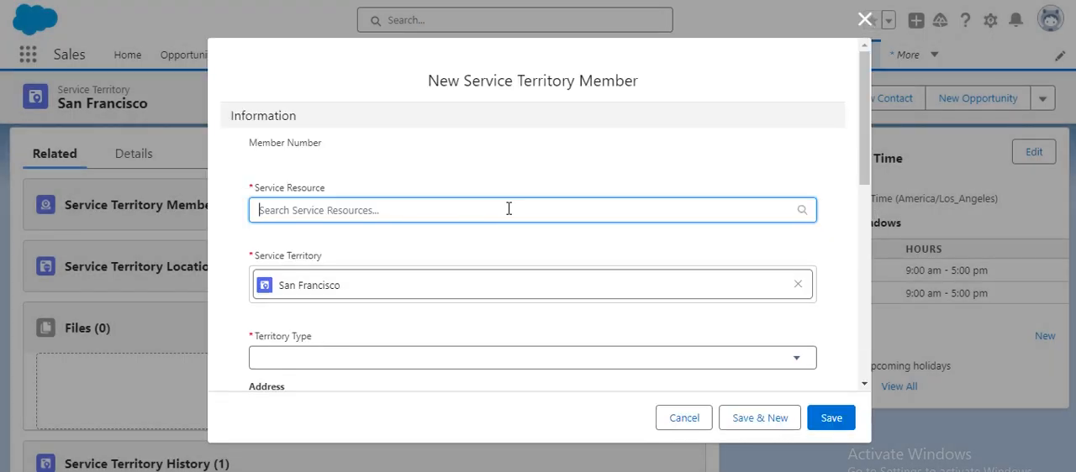
left_click(508, 209)
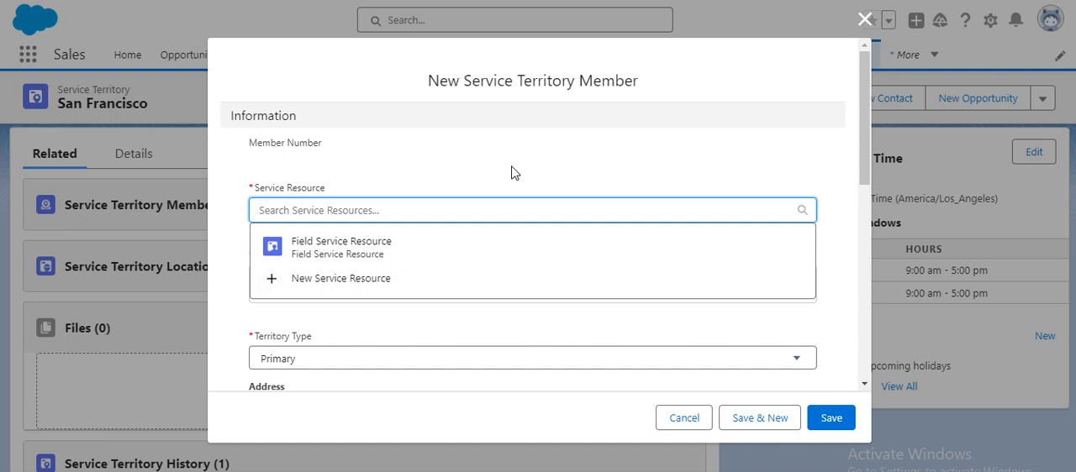
left_click(358, 243)
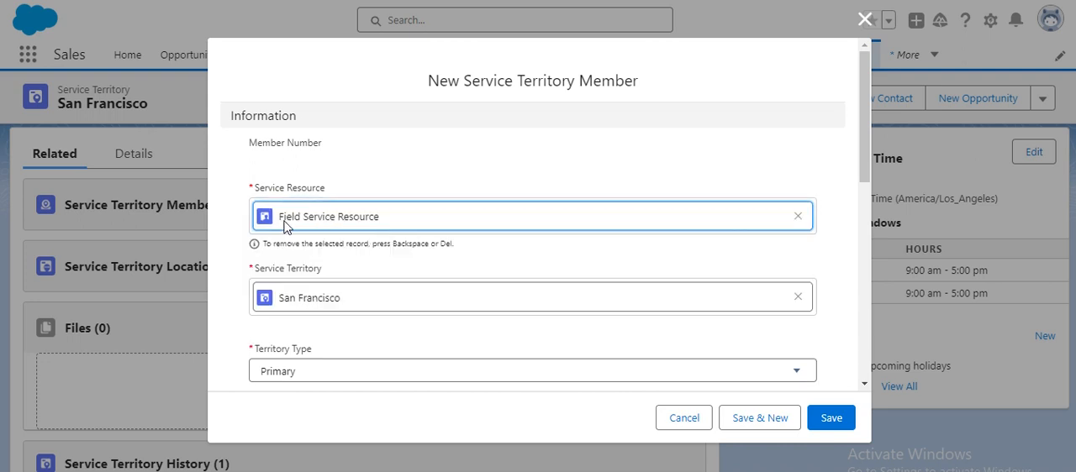
- Set the service territory member's start date to today, 24/04/2024, and try to save it with the Primary territory type
scroll(389, 290, "down", 1)
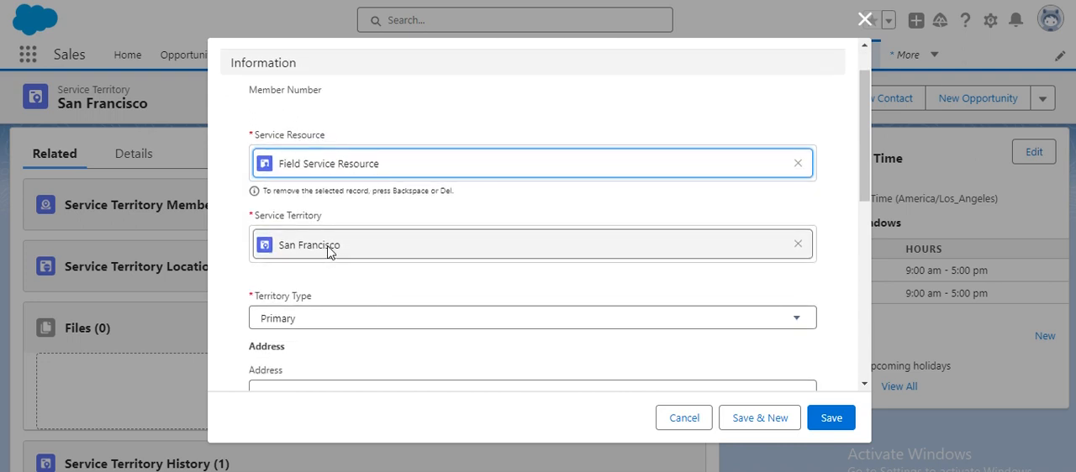
scroll(361, 286, "down", 2)
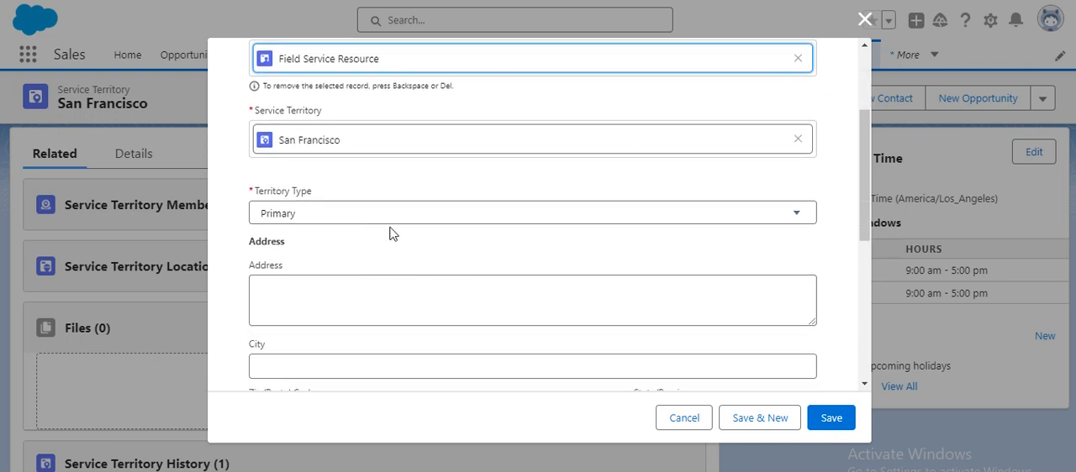
scroll(367, 248, "down", 2)
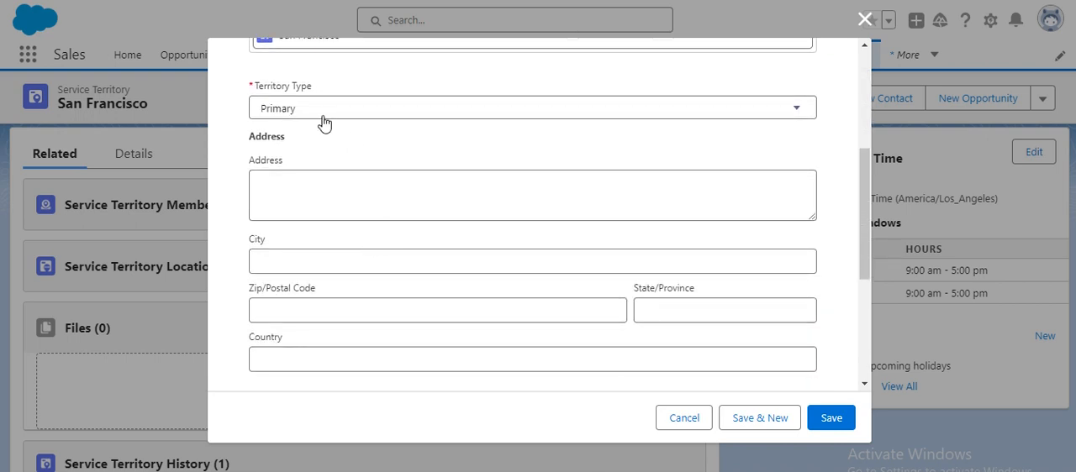
scroll(412, 227, "down", 4)
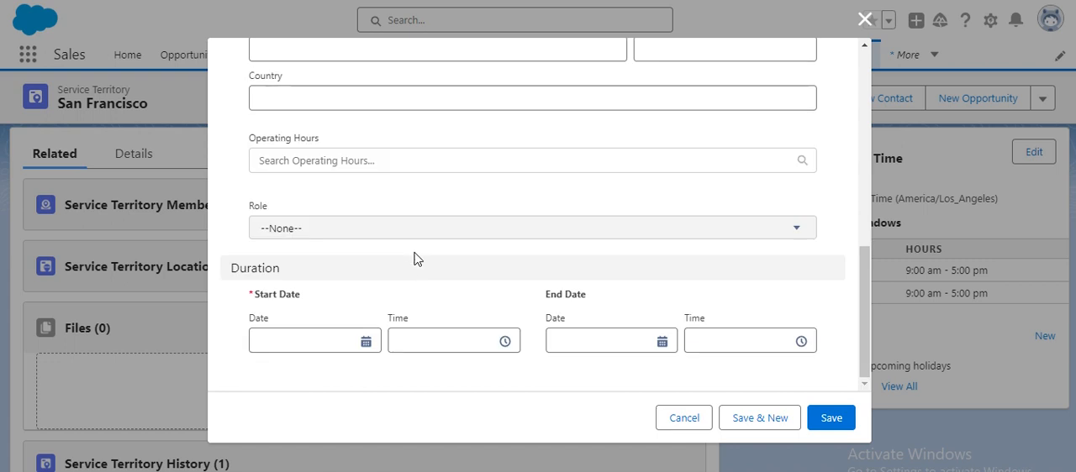
scroll(382, 243, "down", 1)
left_click(367, 343)
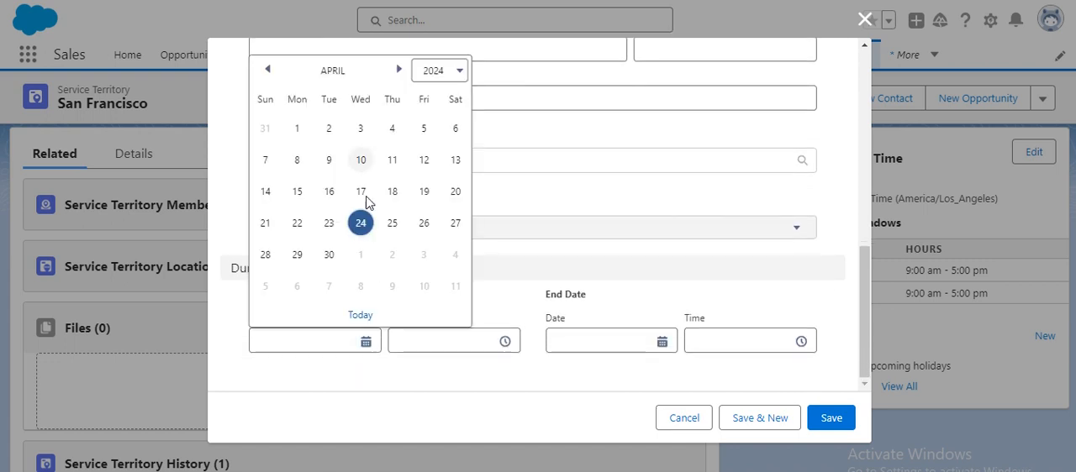
left_click(359, 317)
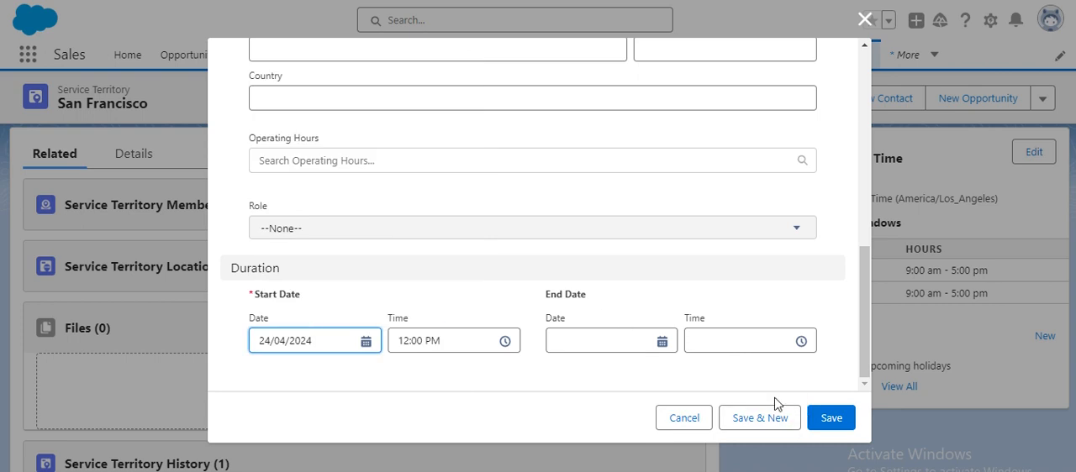
left_click(832, 422)
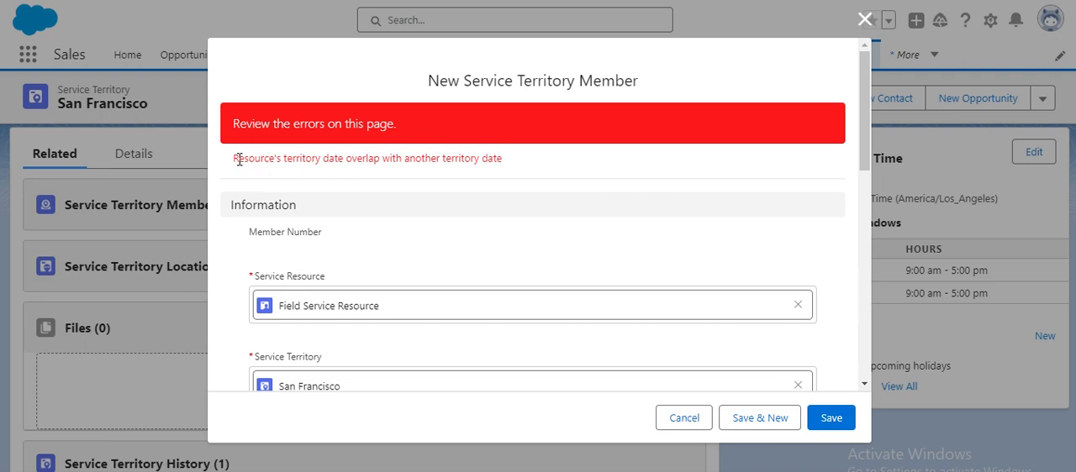
- Examine the save error and recheck the new service territory member's entries through to the duration fields
left_click_drag(235, 161, 498, 159)
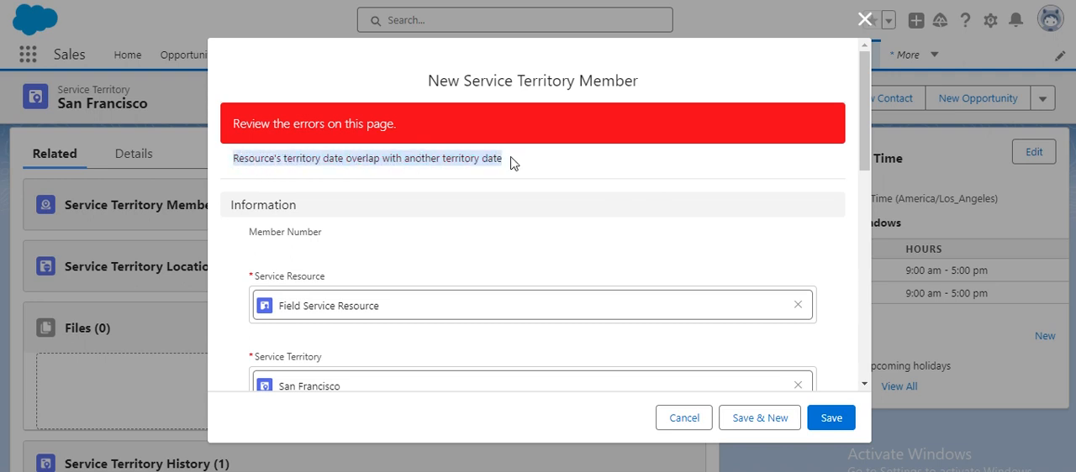
left_click(511, 163)
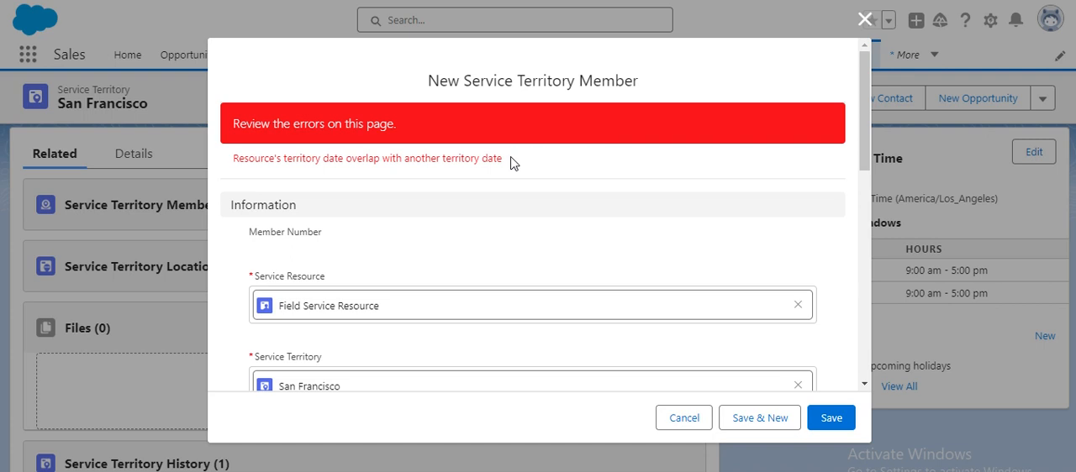
scroll(451, 241, "down", 2)
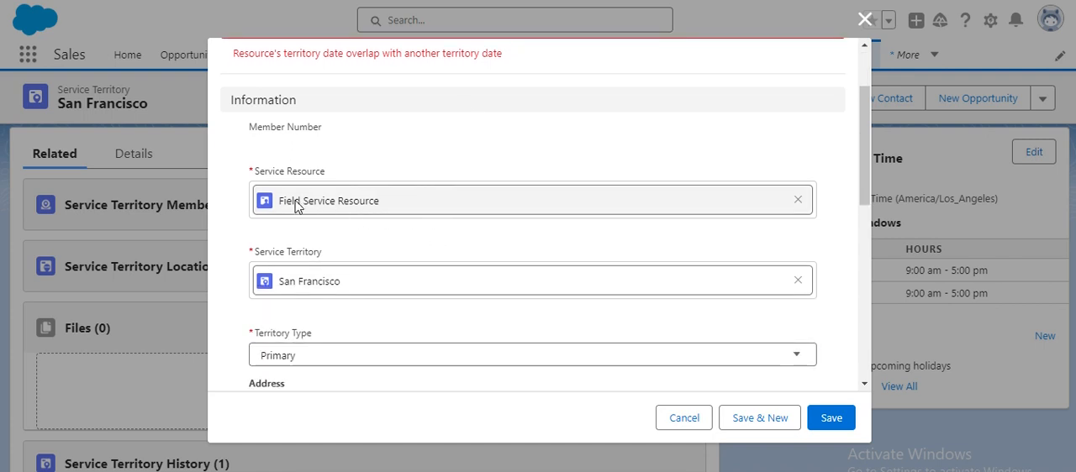
scroll(363, 259, "down", 3)
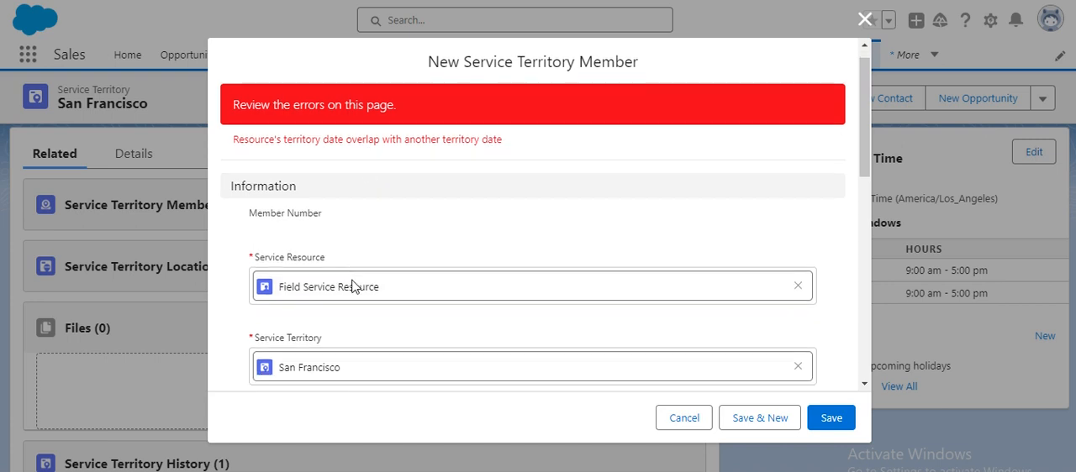
scroll(351, 282, "down", 2)
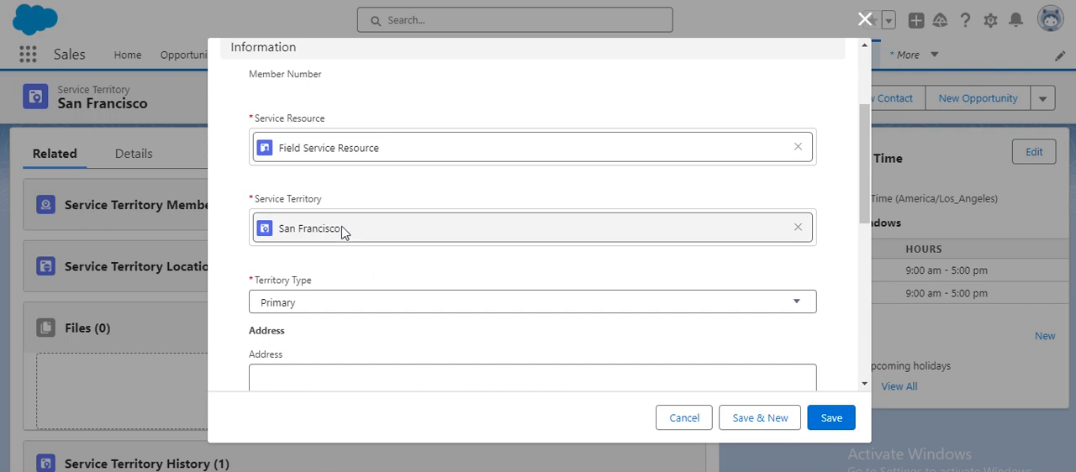
scroll(345, 309, "down", 3)
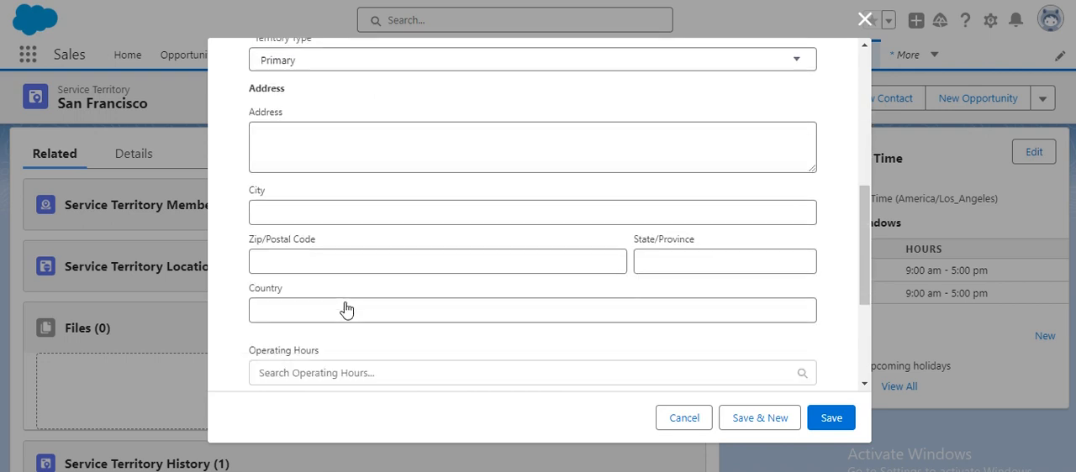
scroll(344, 308, "down", 3)
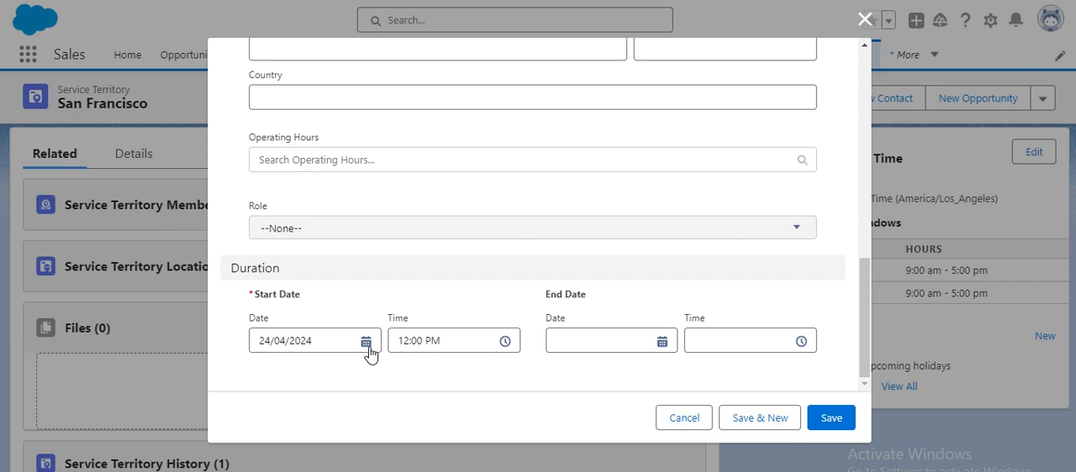
- Set the member's territory type to Secondary and save the service territory member
scroll(373, 329, "up", 7)
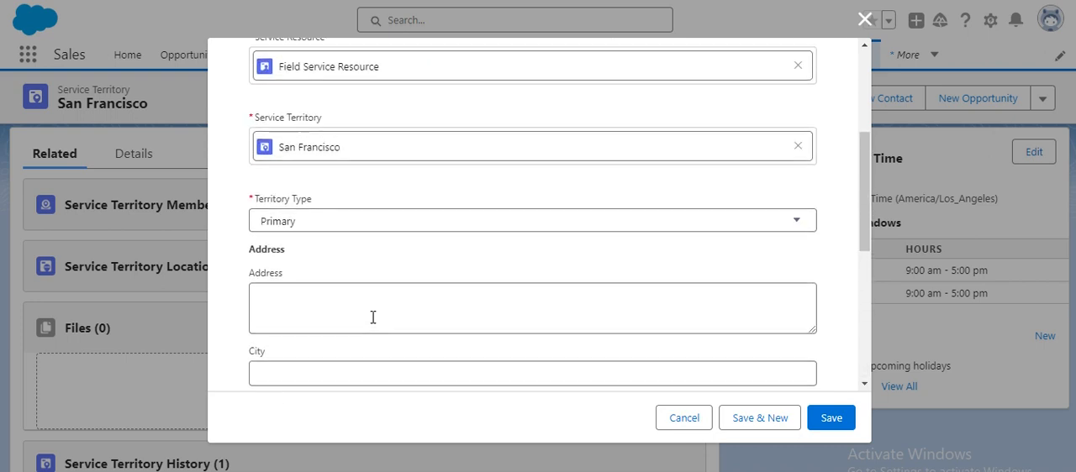
left_click(398, 274)
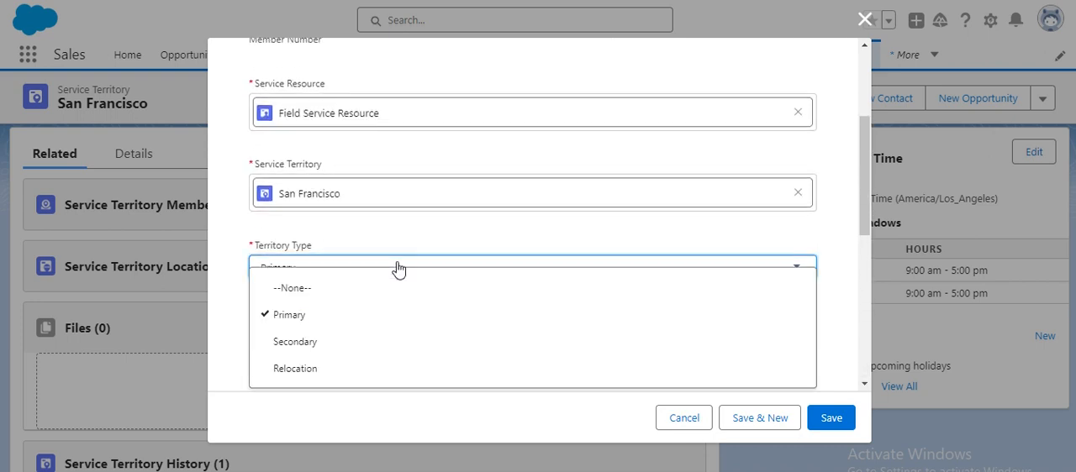
left_click(378, 342)
scroll(636, 321, "down", 5)
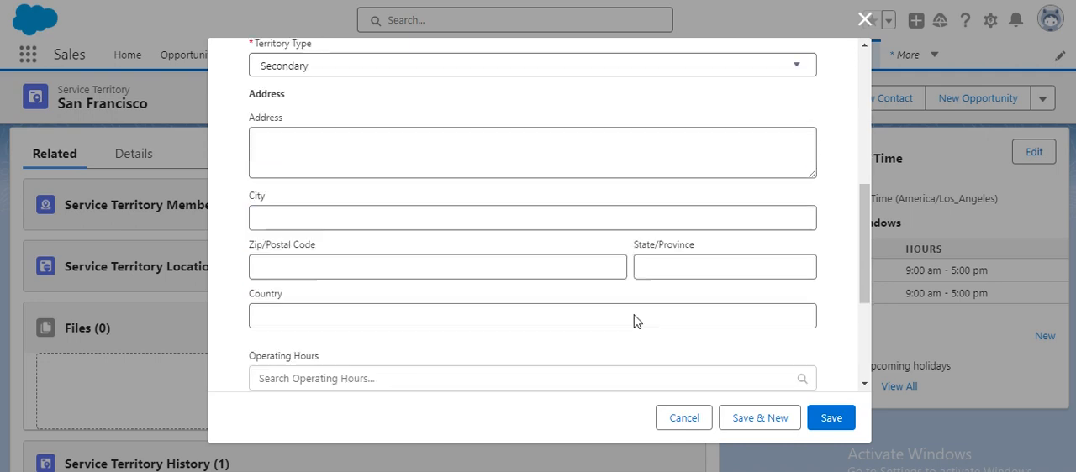
scroll(636, 321, "up", 8)
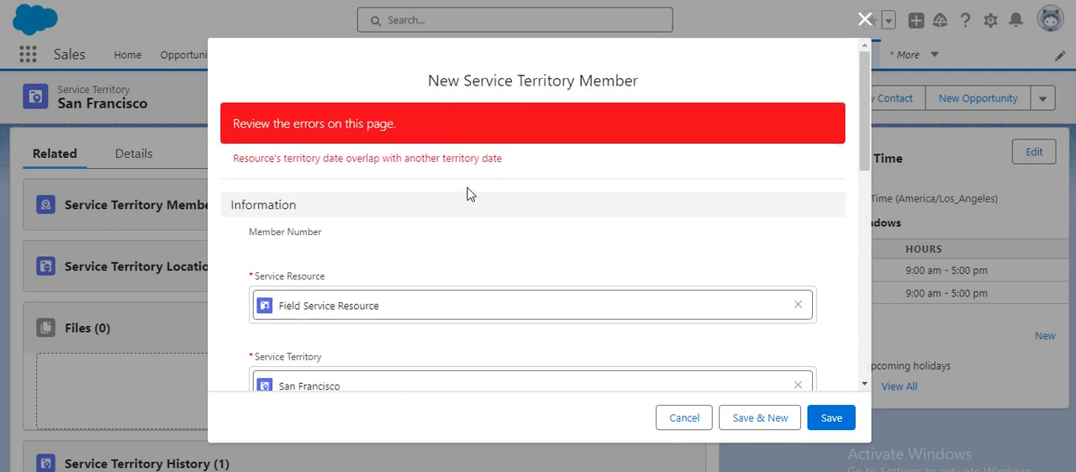
left_click(830, 423)
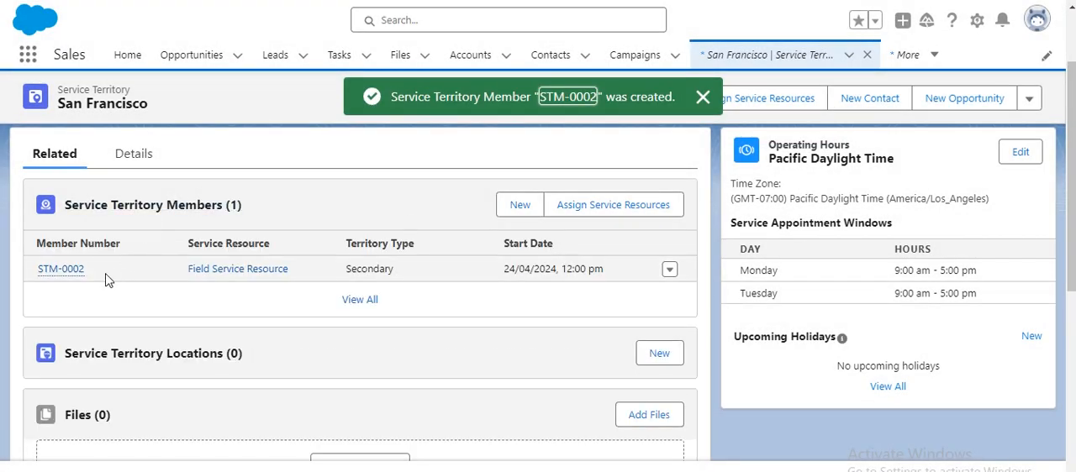
- Switch to the Field Service app and open its dispatcher console with the Gantt
mouse_move(77, 270)
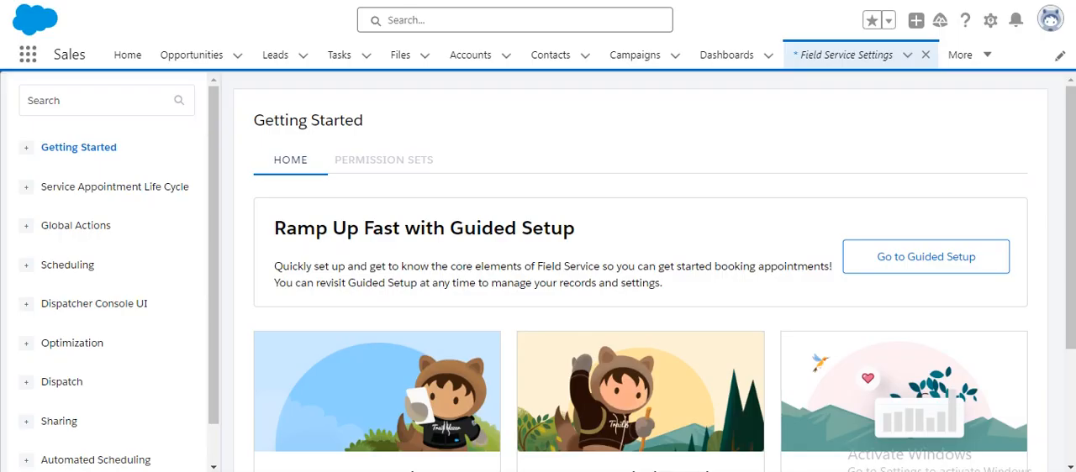
left_click(29, 58)
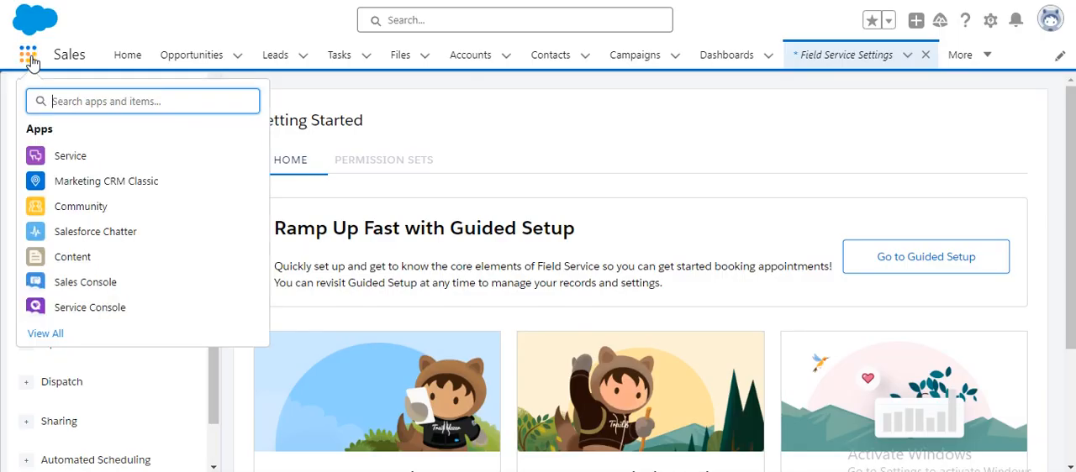
type("field se")
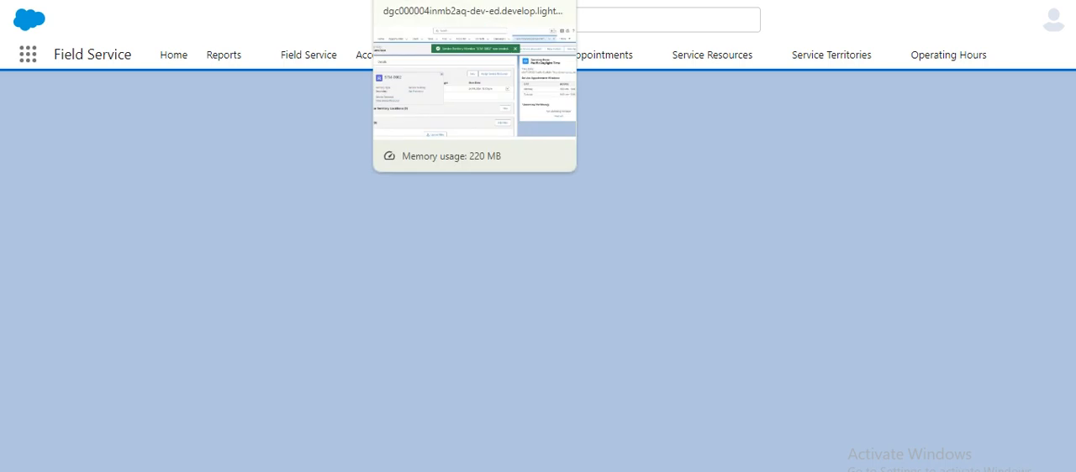
left_click(437, 1)
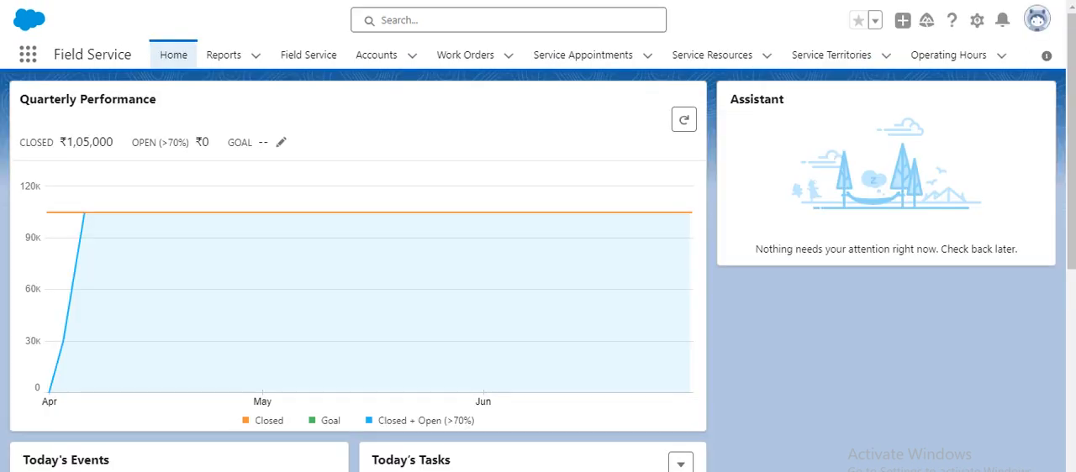
left_click(315, 62)
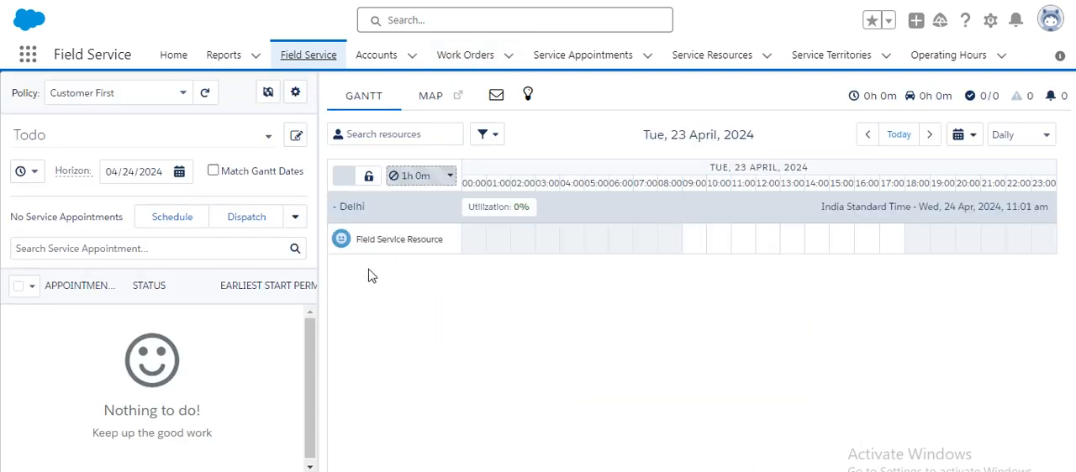
- Add San Francisco to the service territories shown in the dispatcher console and apply the selection
left_click(268, 95)
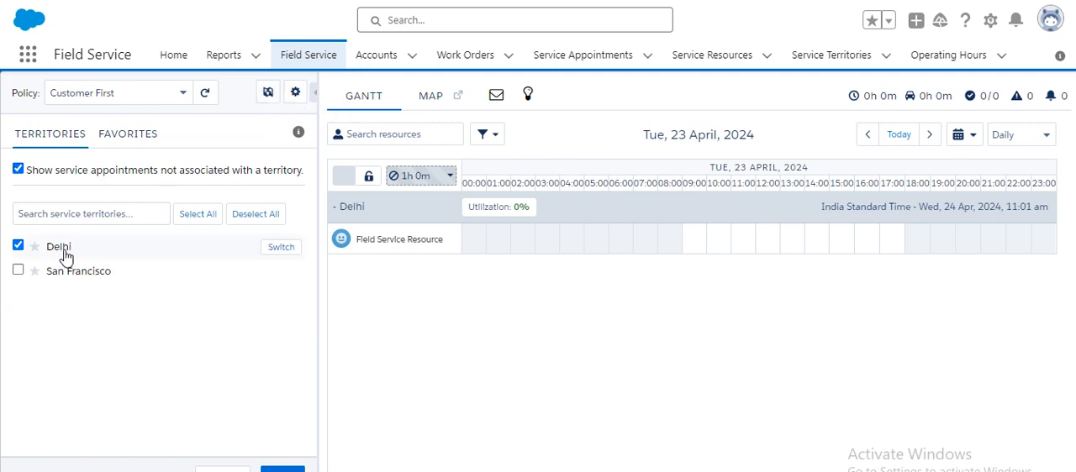
left_click(18, 271)
left_click(282, 468)
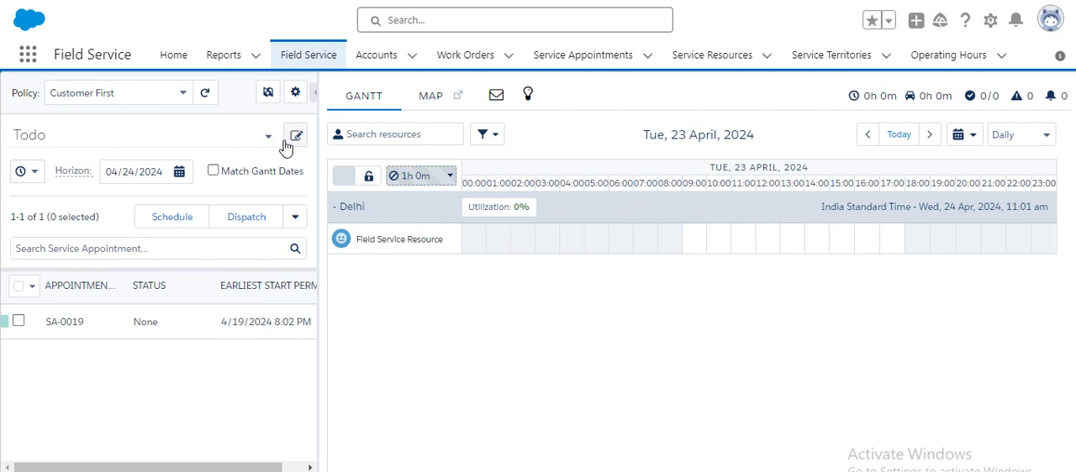
- Remove Delhi from the displayed service territories, apply the selection, and advance the Gantt to today and the following day
left_click(269, 92)
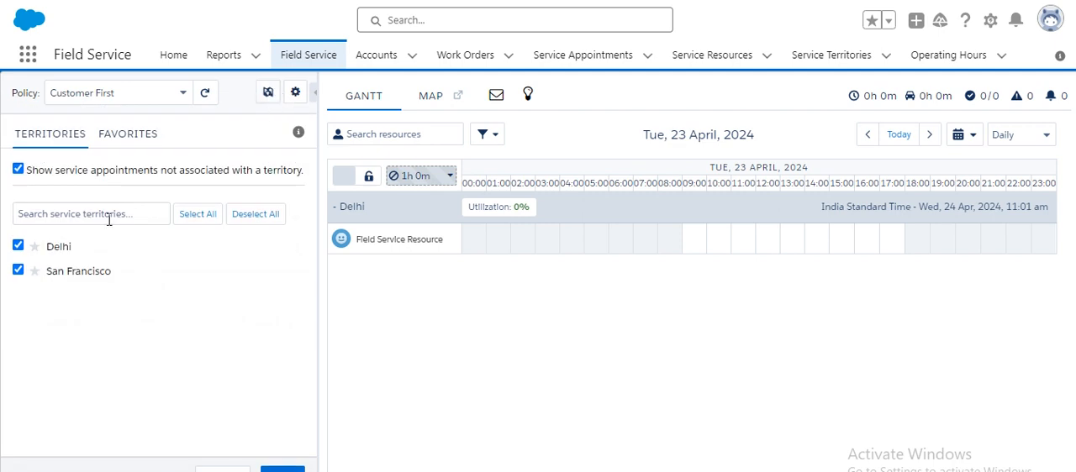
left_click(18, 246)
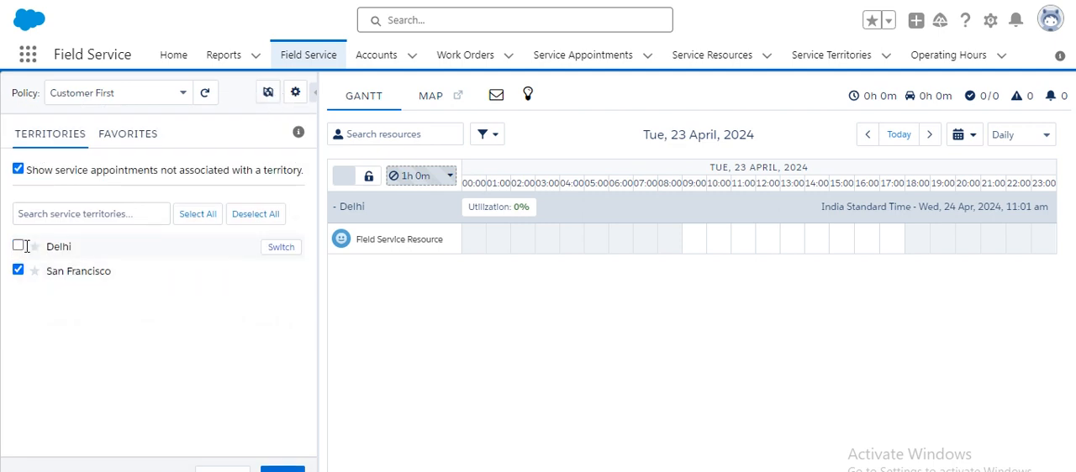
left_click(282, 468)
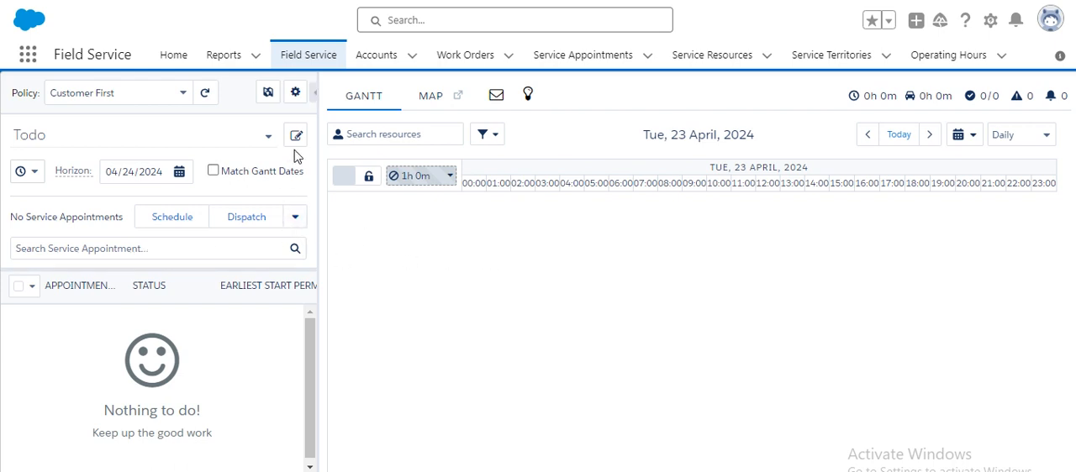
left_click(899, 136)
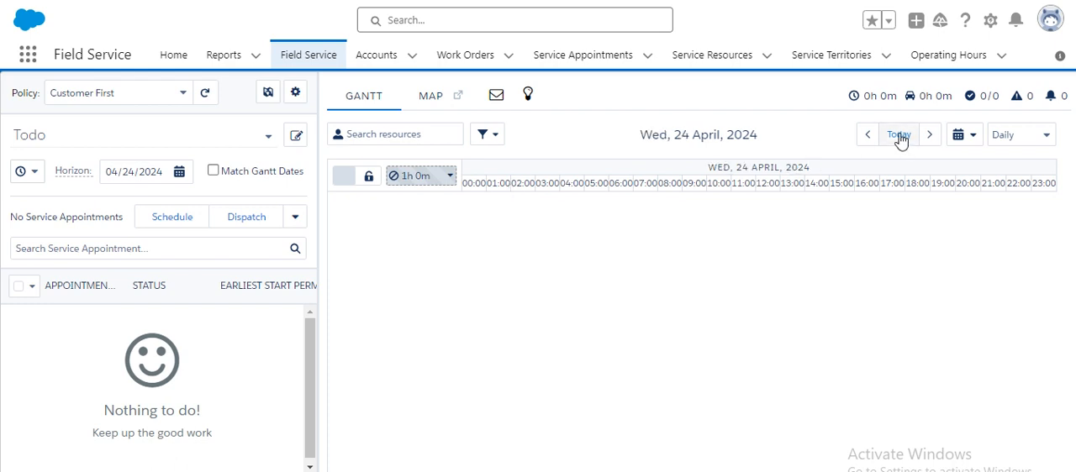
left_click(930, 136)
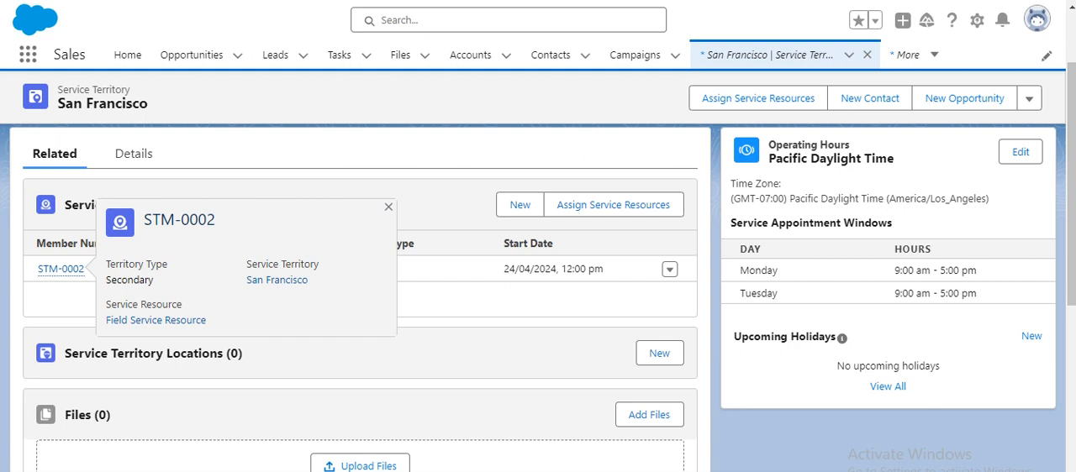
- Return to the San Francisco record in the Sales app and open the Service Territories list
left_click(386, 209)
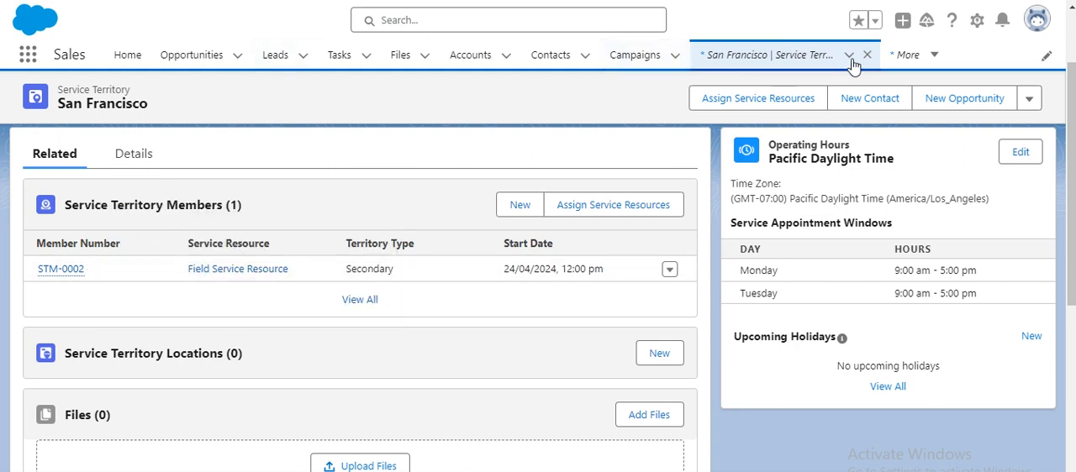
left_click(28, 60)
type("ser")
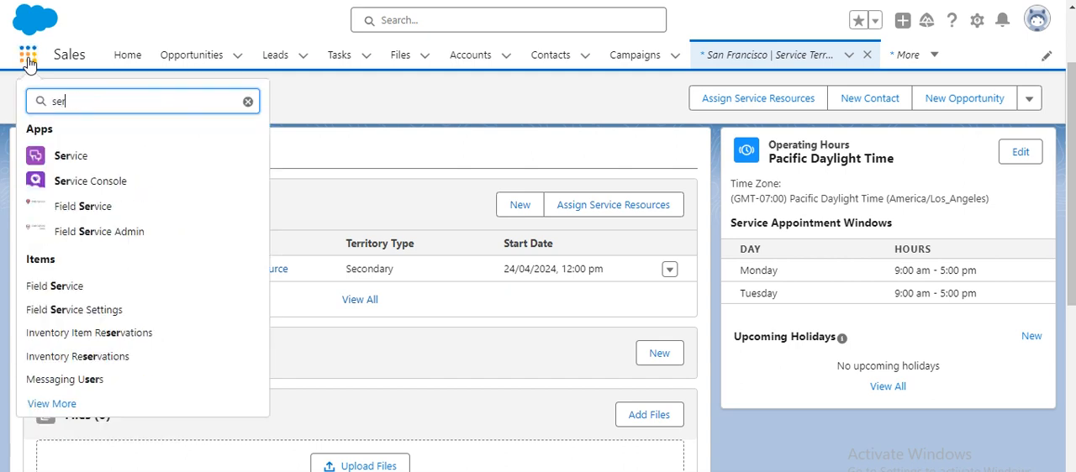
type("vice ter")
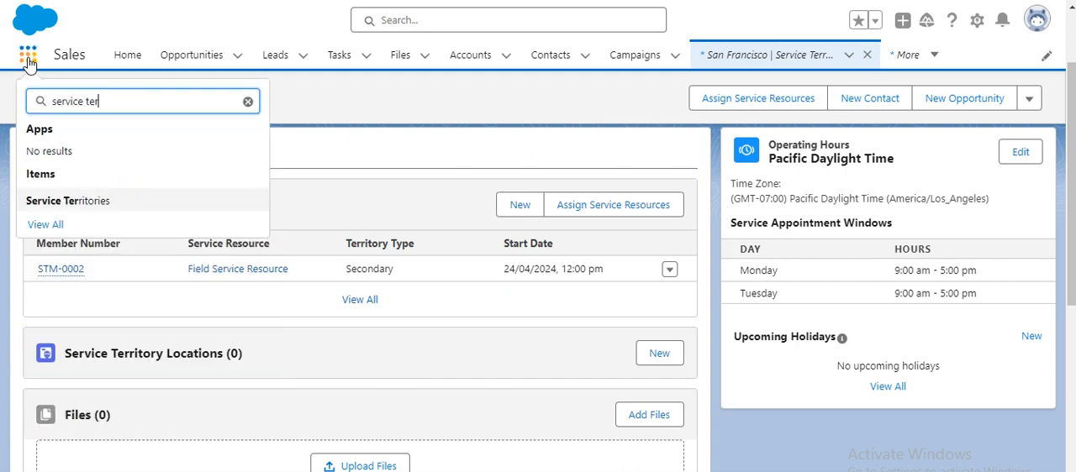
left_click(113, 201)
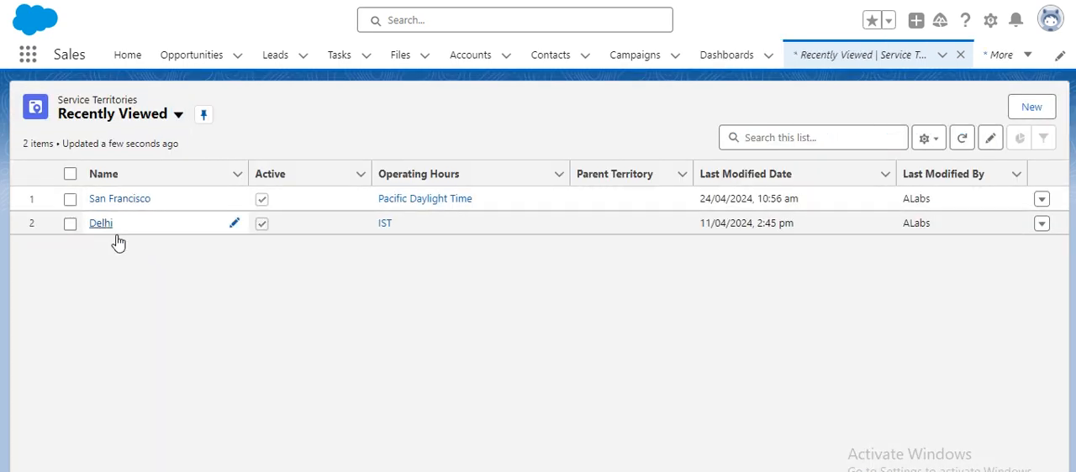
- In the Delhi service territory, set the end date of the Field Service Resource membership to 02/04/2024 at 12:00 PM and save
left_click(107, 227)
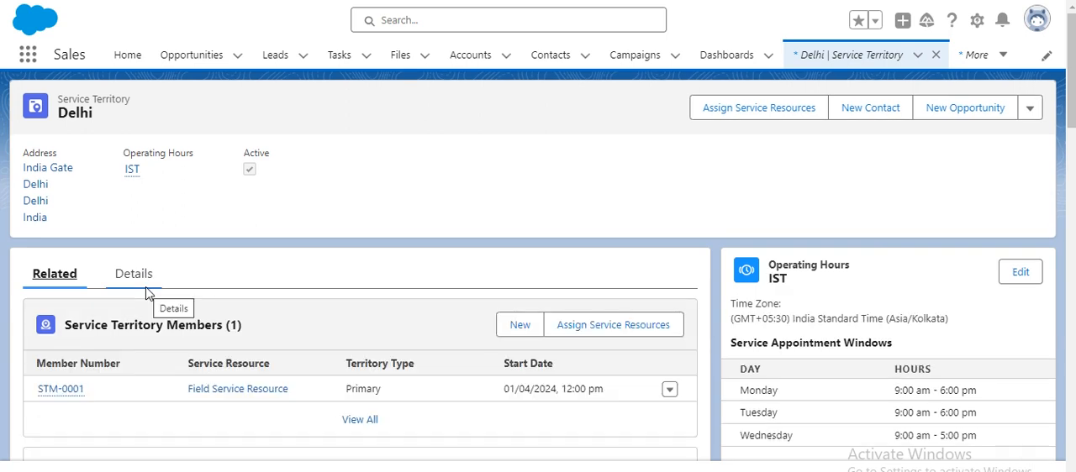
scroll(290, 288, "down", 1)
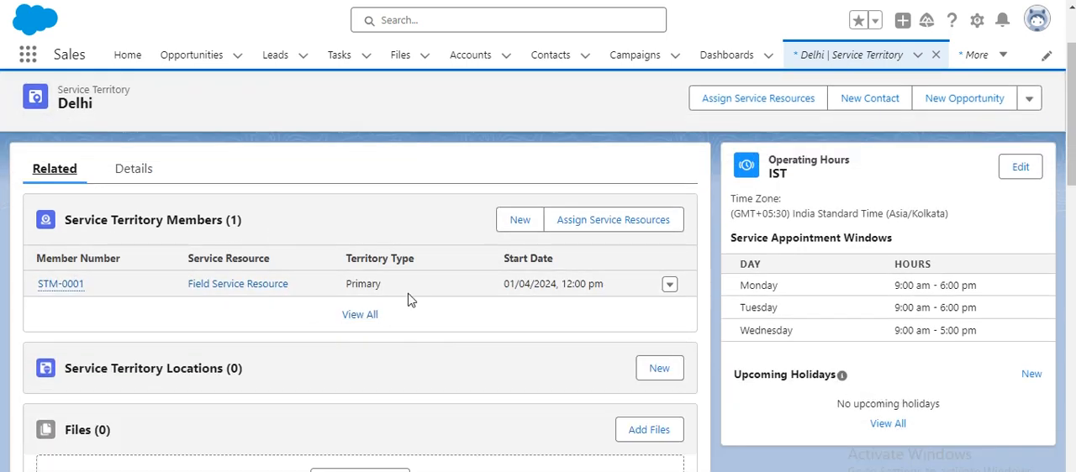
left_click(670, 288)
left_click(640, 258)
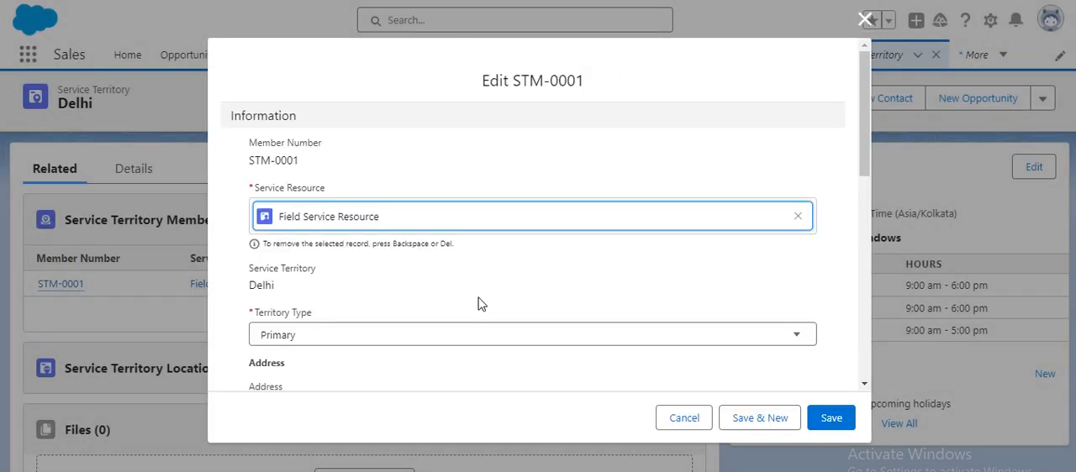
scroll(370, 283, "down", 5)
scroll(347, 290, "down", 2)
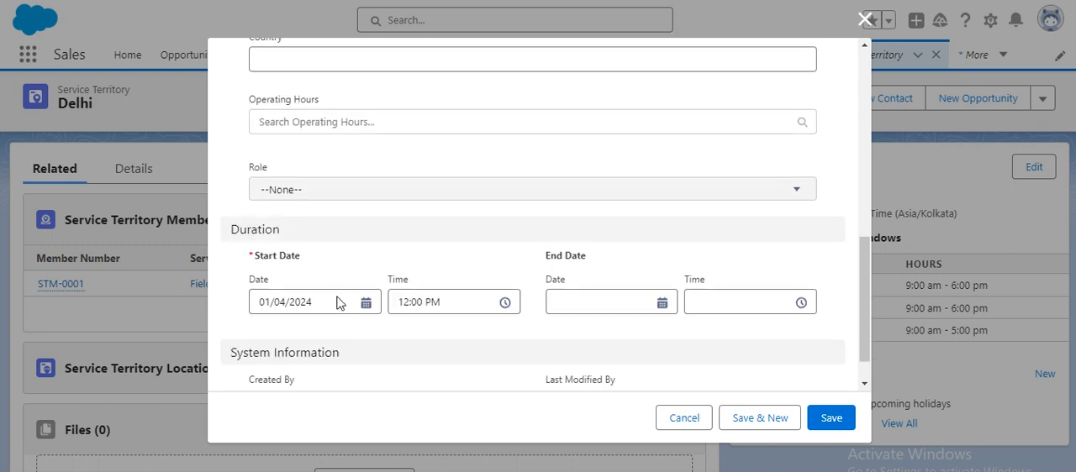
left_click(355, 302)
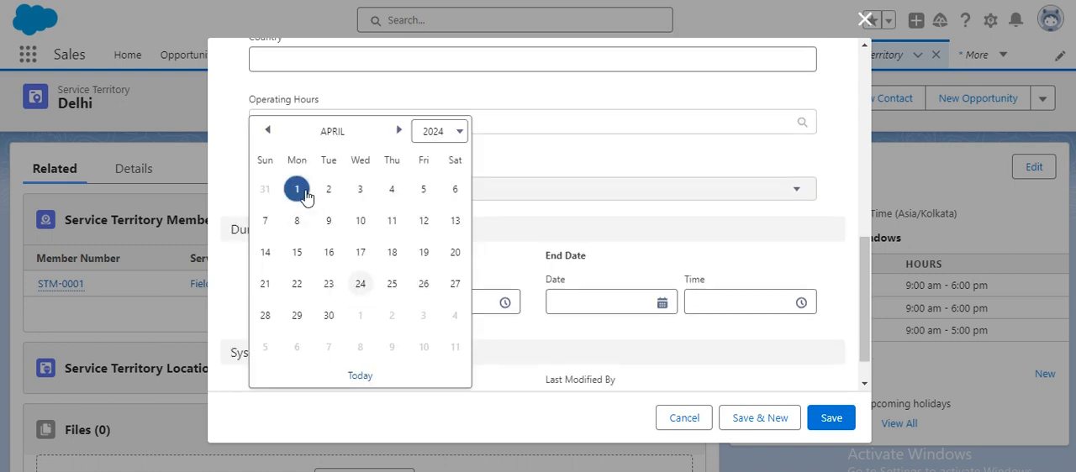
left_click(541, 221)
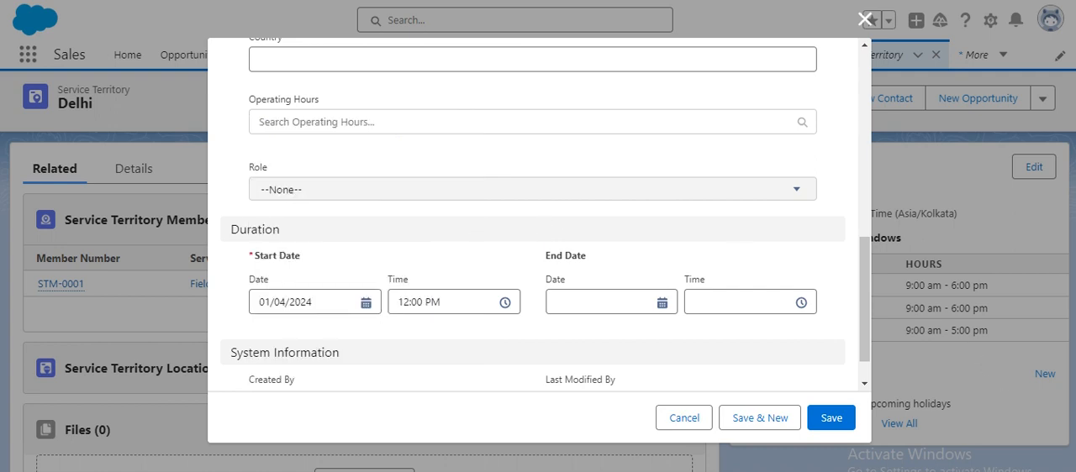
left_click(662, 303)
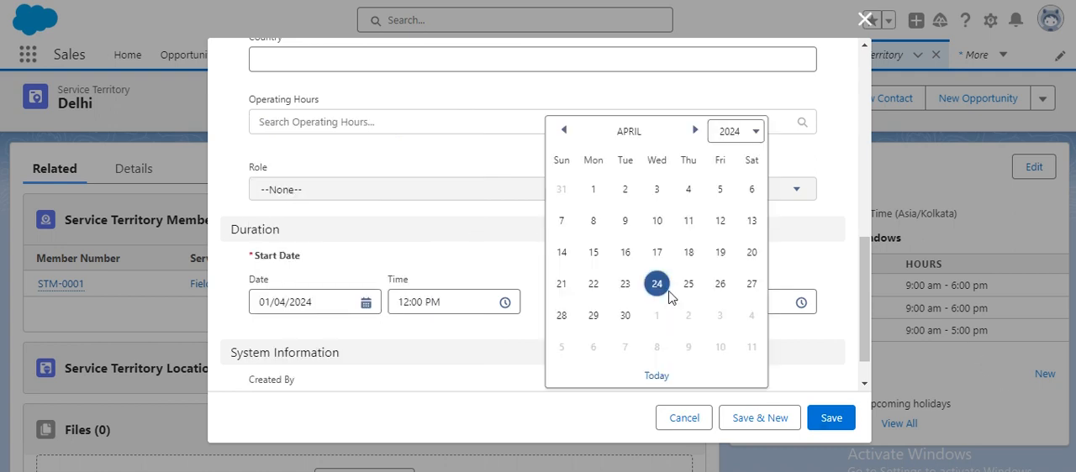
left_click(627, 194)
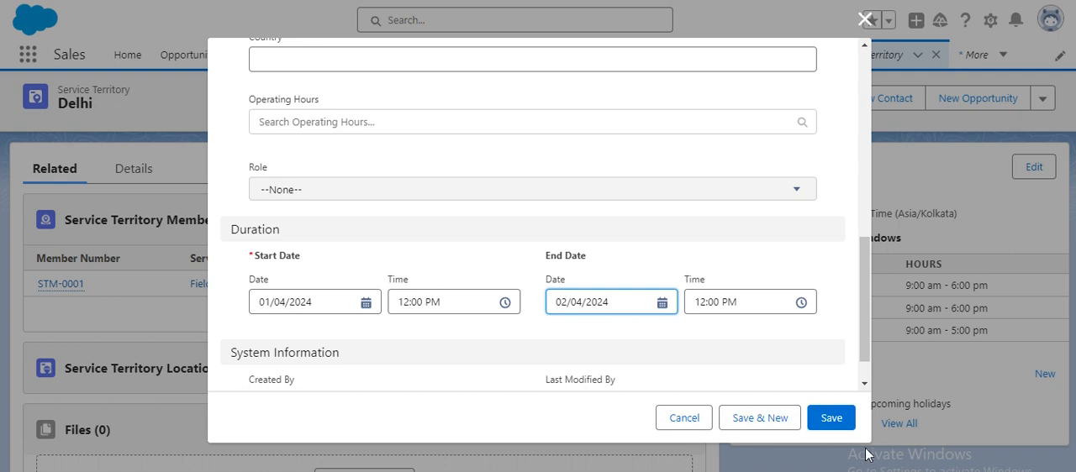
left_click(832, 418)
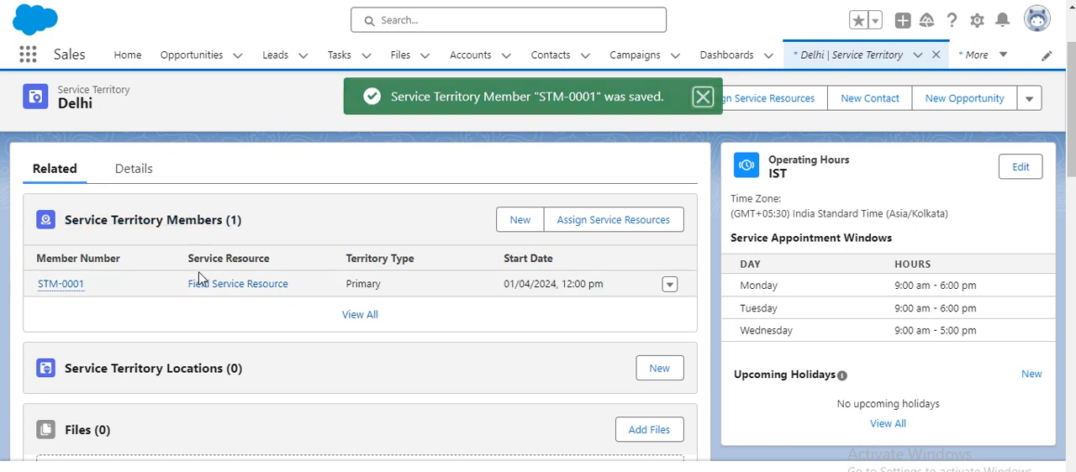
- Return to the Service Territories list and open the San Francisco territory's related Service Territory Members
left_click(29, 61)
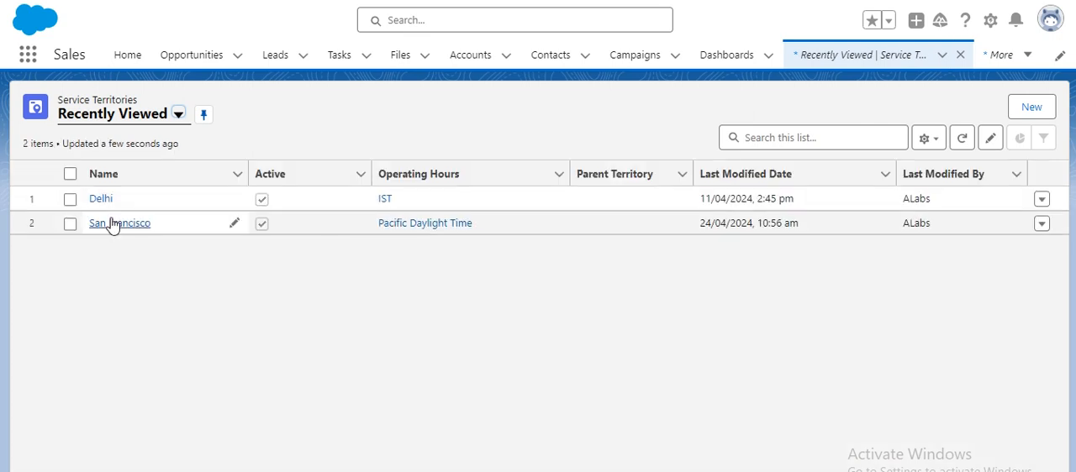
left_click(121, 225)
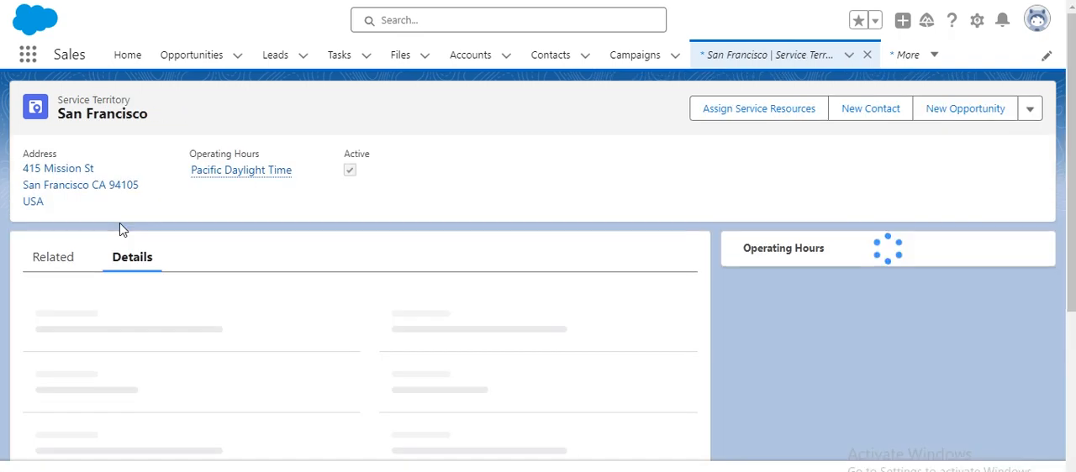
left_click(63, 257)
scroll(300, 319, "down", 2)
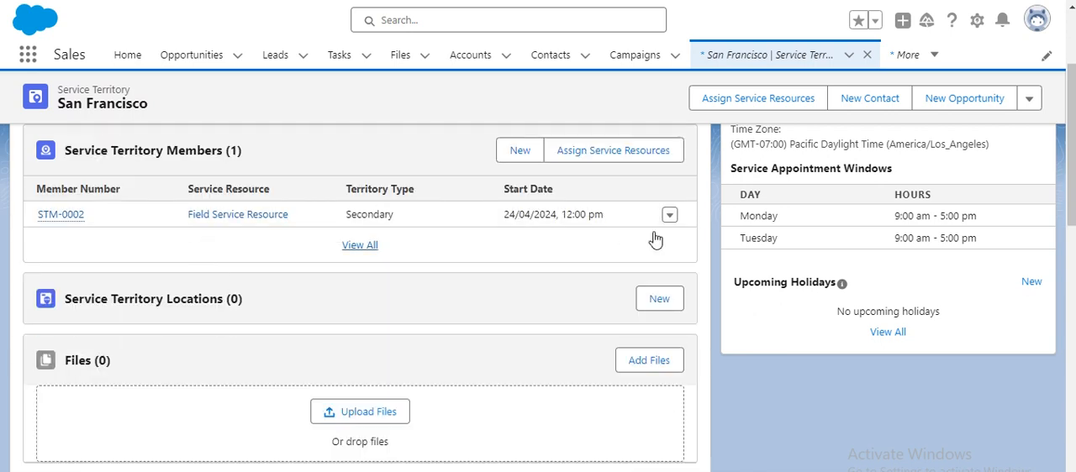
- Change the territory type of San Francisco's Field Service Resource member to Primary and save the record
left_click(670, 218)
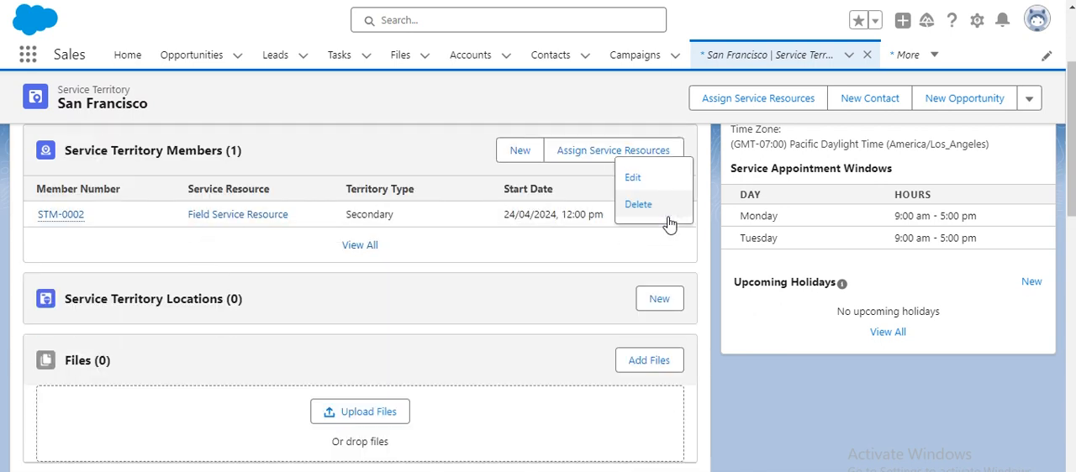
left_click(658, 175)
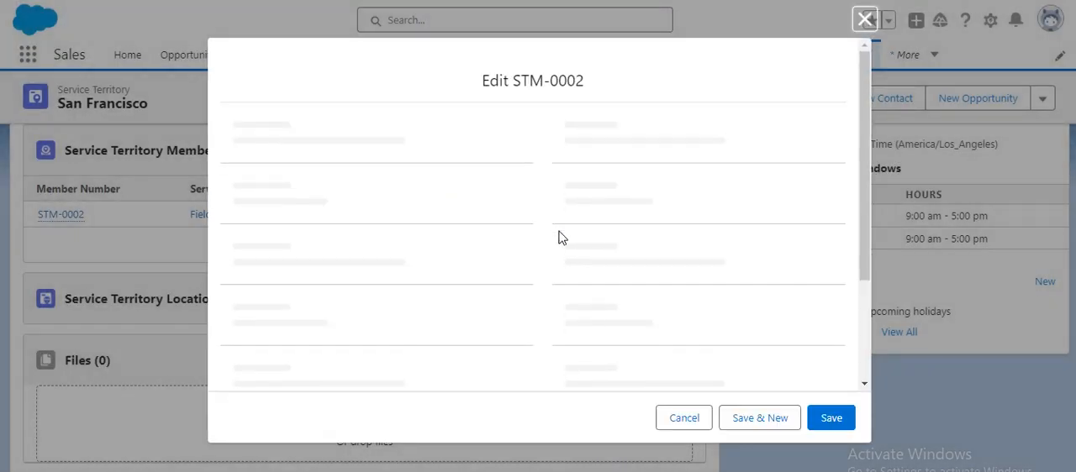
scroll(488, 262, "down", 2)
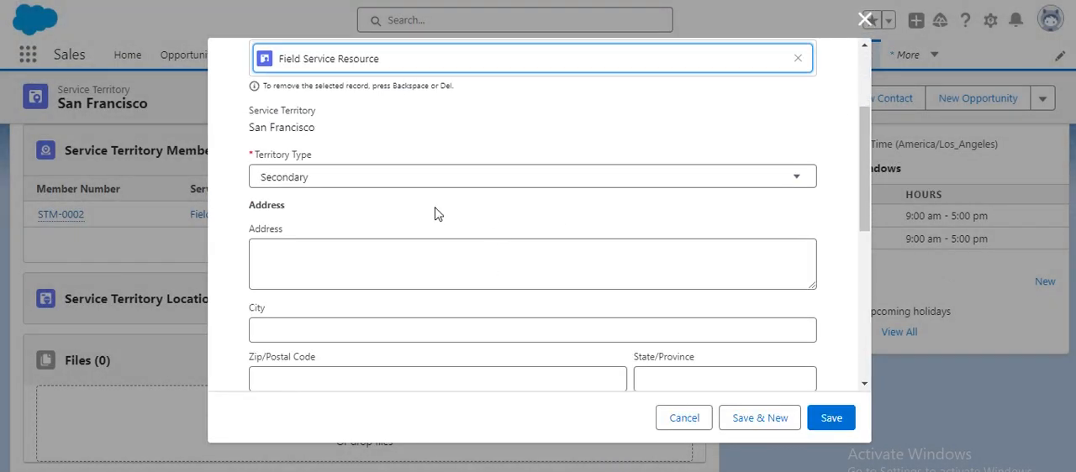
scroll(435, 214, "down", 5)
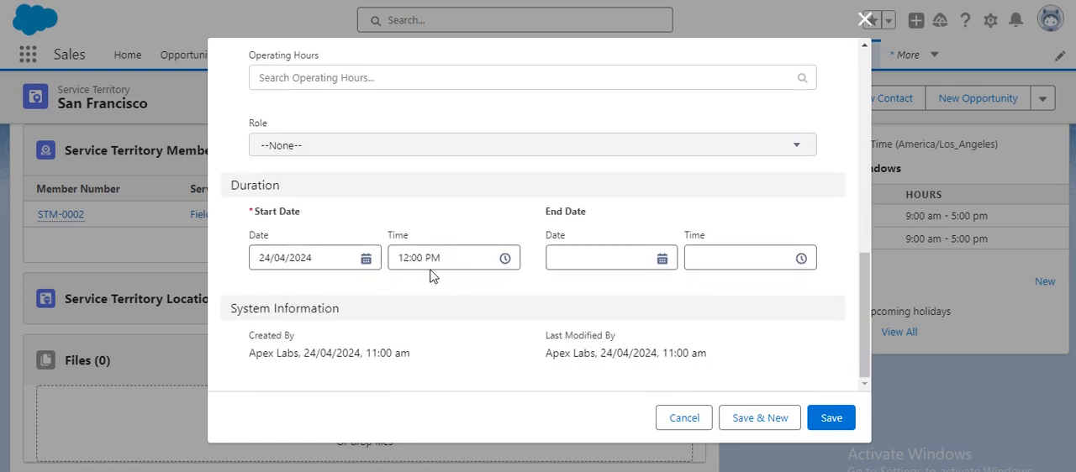
scroll(316, 218, "up", 3)
scroll(316, 218, "up", 5)
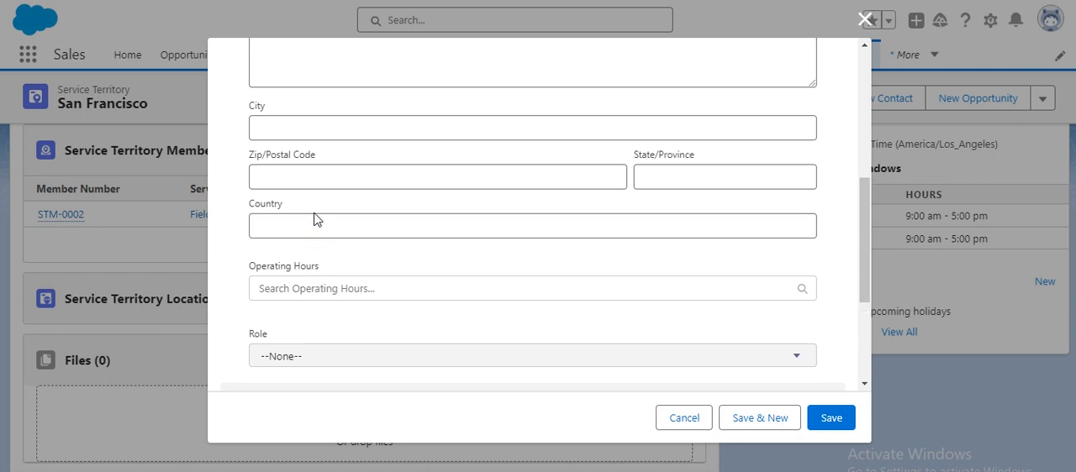
left_click(322, 241)
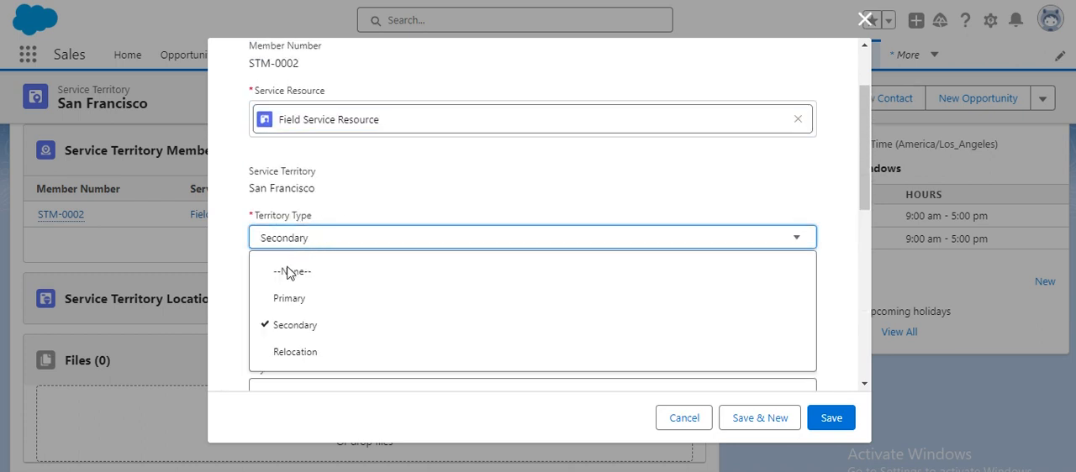
left_click(288, 305)
scroll(387, 281, "down", 1)
scroll(387, 281, "down", 6)
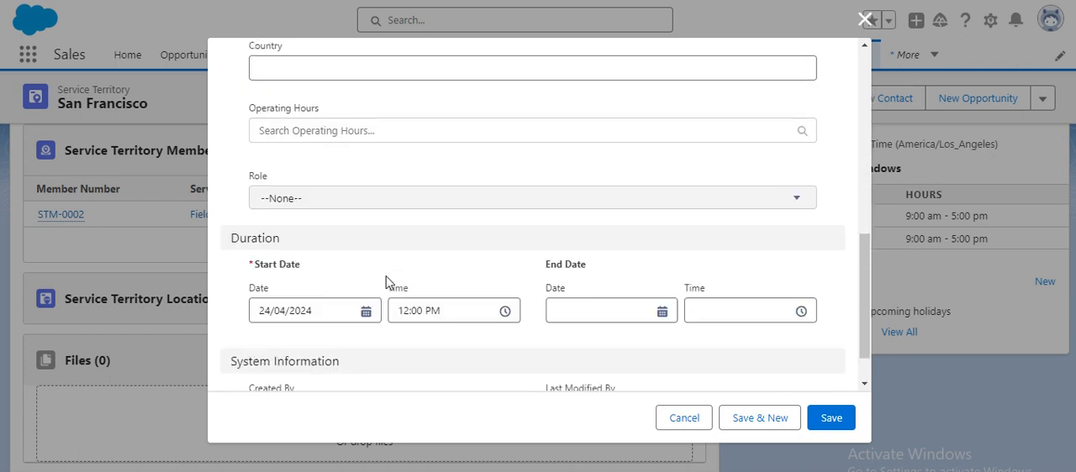
left_click(820, 424)
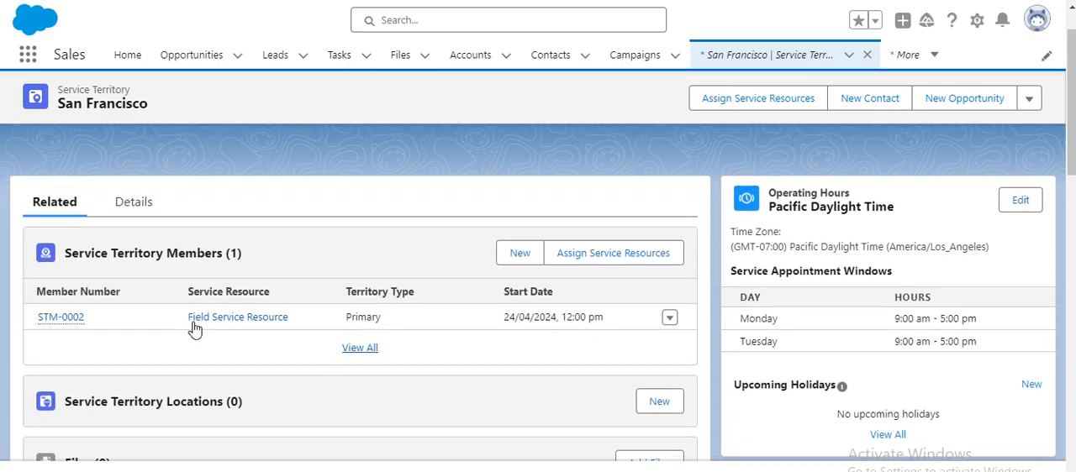
- Set the country of San Francisco's service territory member to India and save the record
left_click(132, 208)
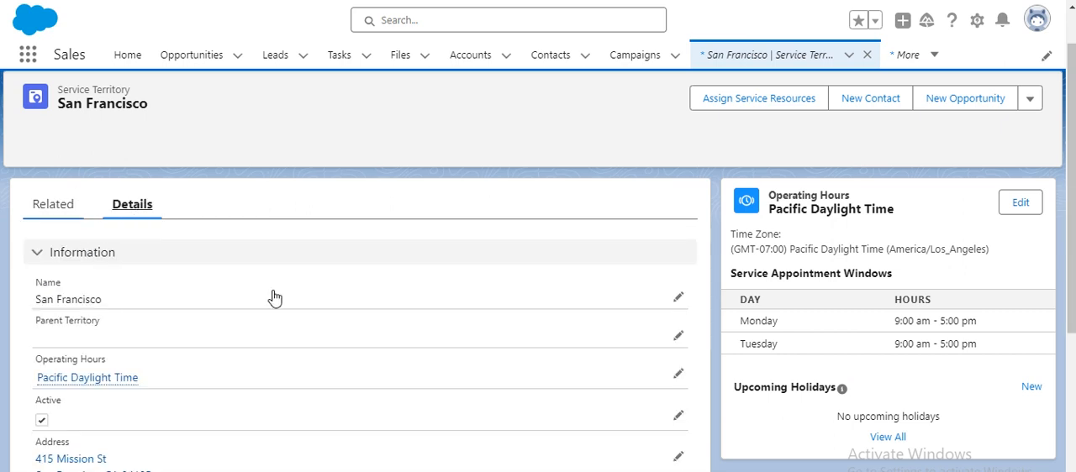
left_click(70, 212)
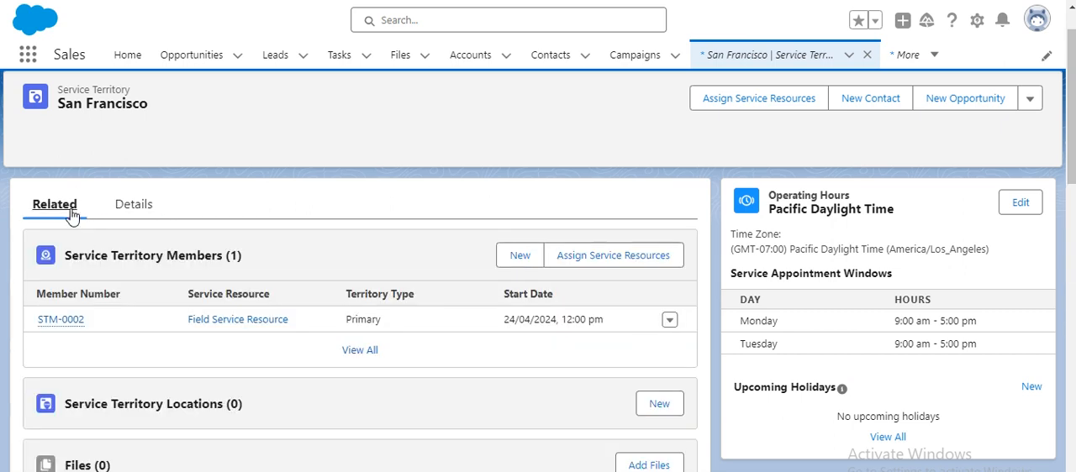
left_click(670, 322)
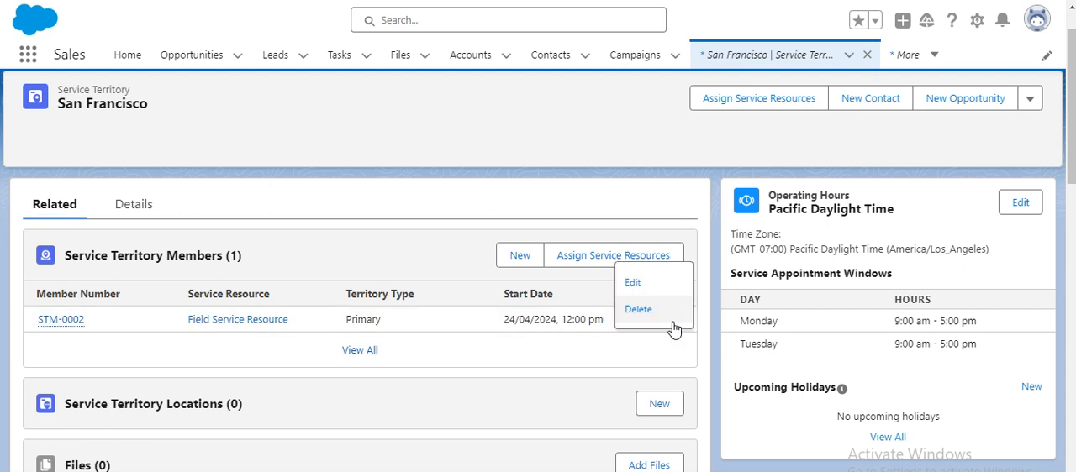
left_click(653, 286)
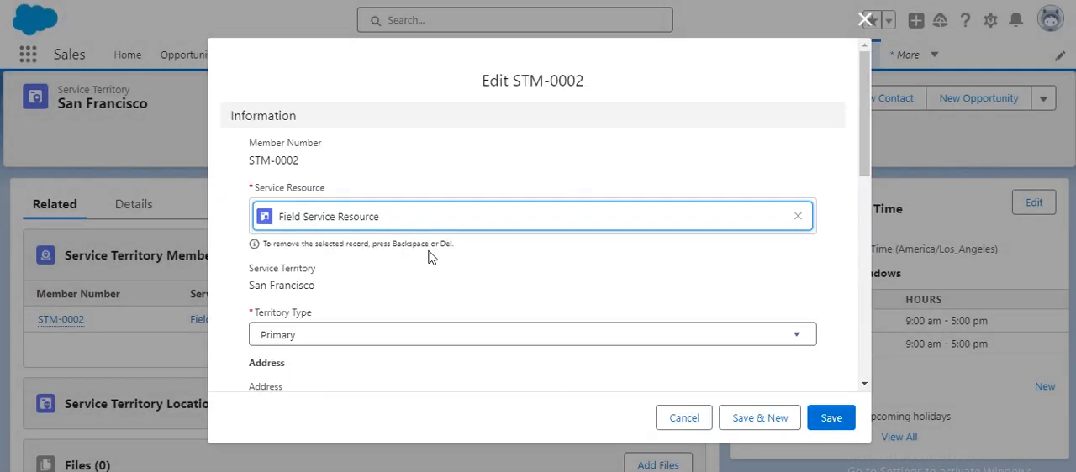
scroll(429, 257, "down", 5)
left_click(392, 168)
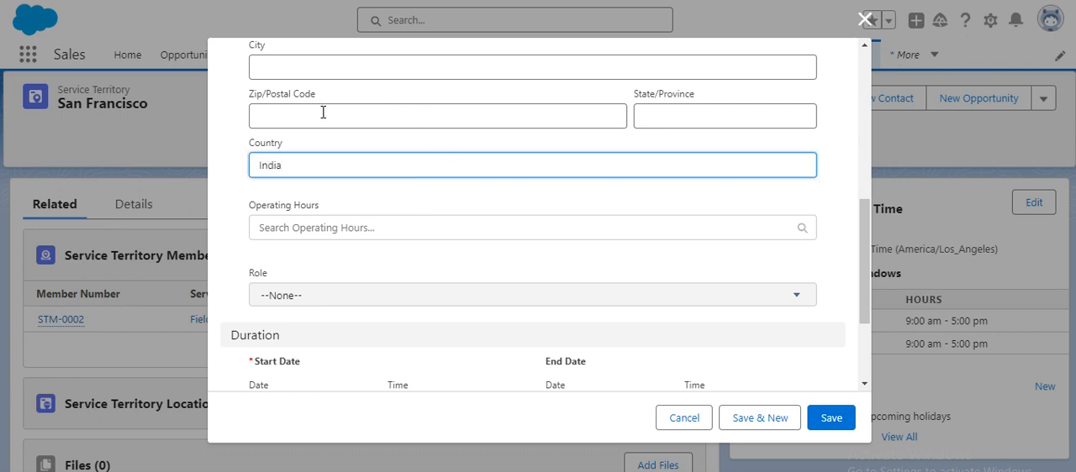
left_click(832, 418)
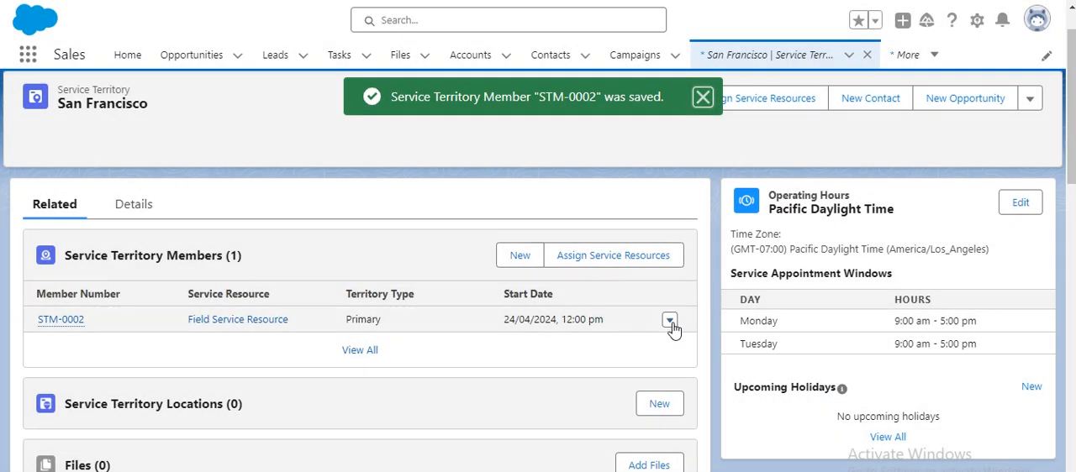
- Clear the country from San Francisco's service territory member and save the record
left_click(669, 321)
left_click(643, 283)
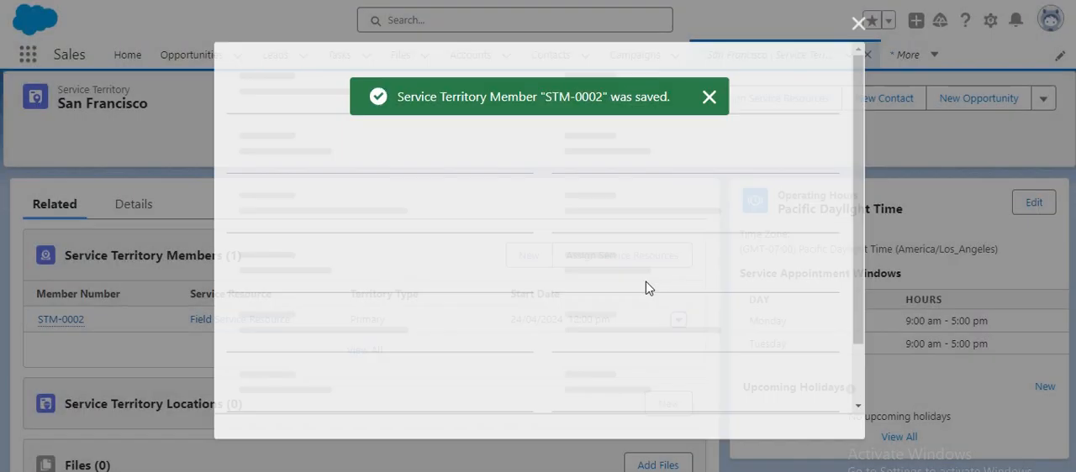
scroll(390, 293, "down", 4)
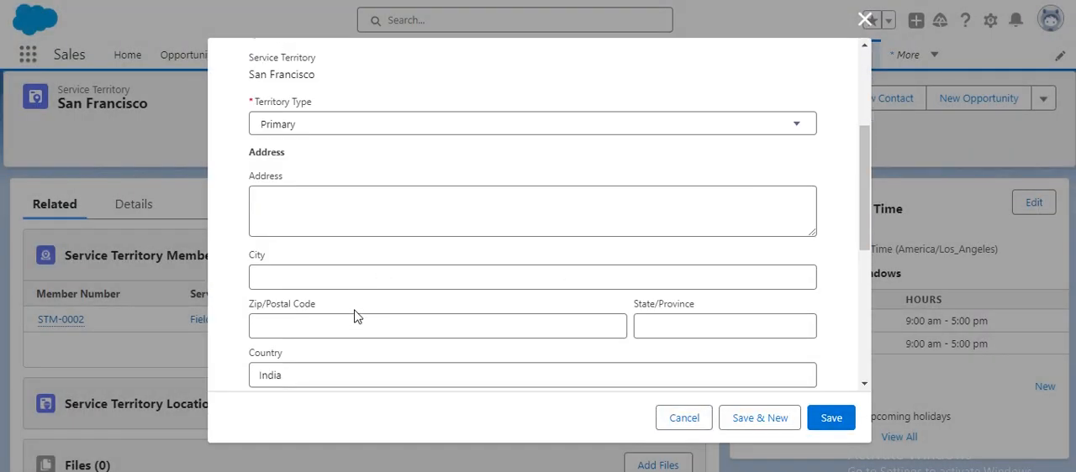
left_click_drag(293, 270, 235, 277)
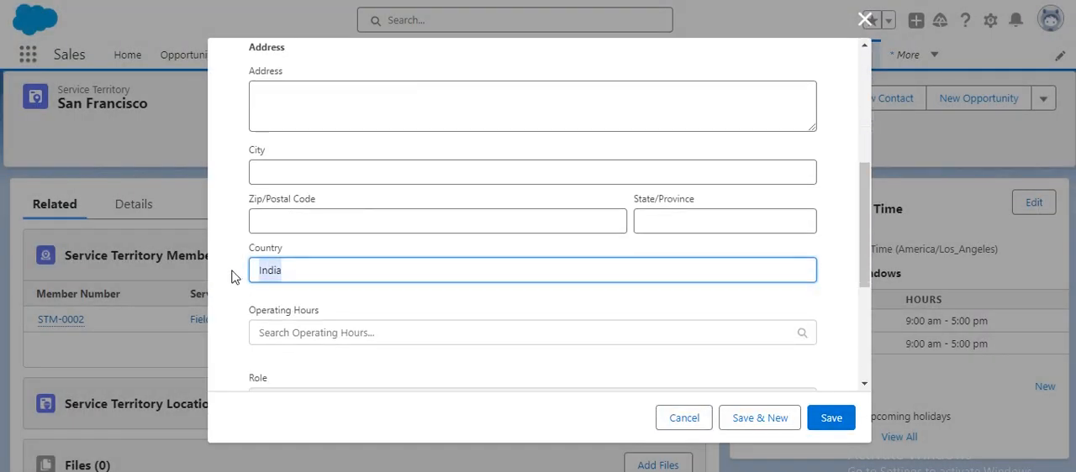
key("BackSpace")
left_click(831, 420)
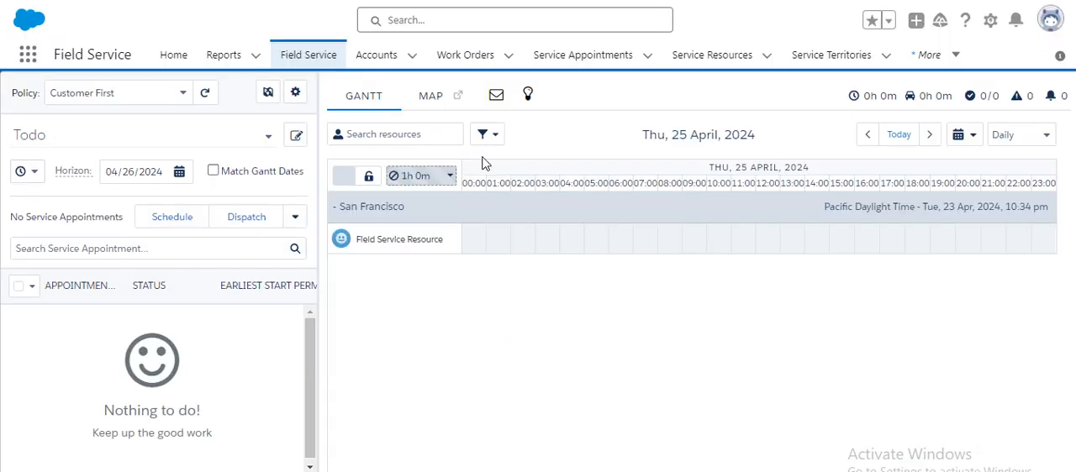
- In the Field Service dispatcher console, reapply the territory selection with only San Francisco included to reload the Gantt
left_click(267, 100)
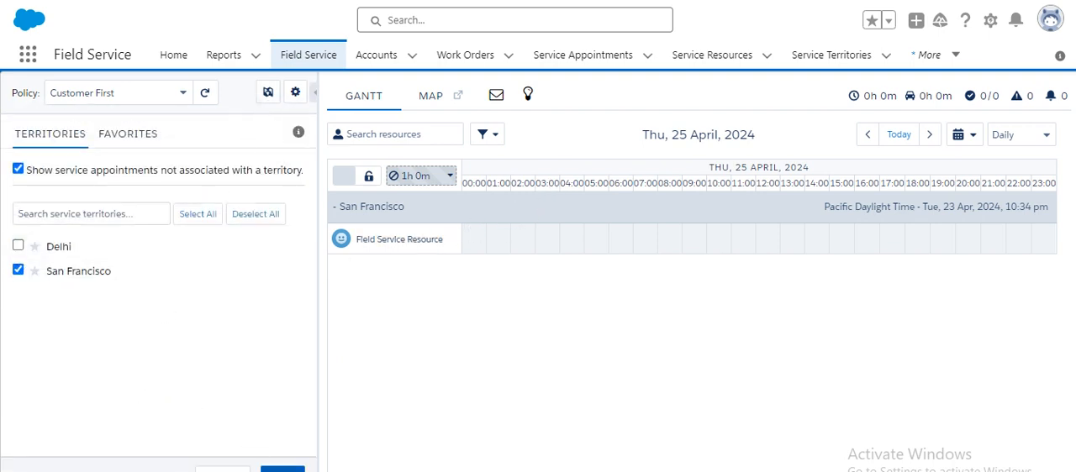
left_click(282, 469)
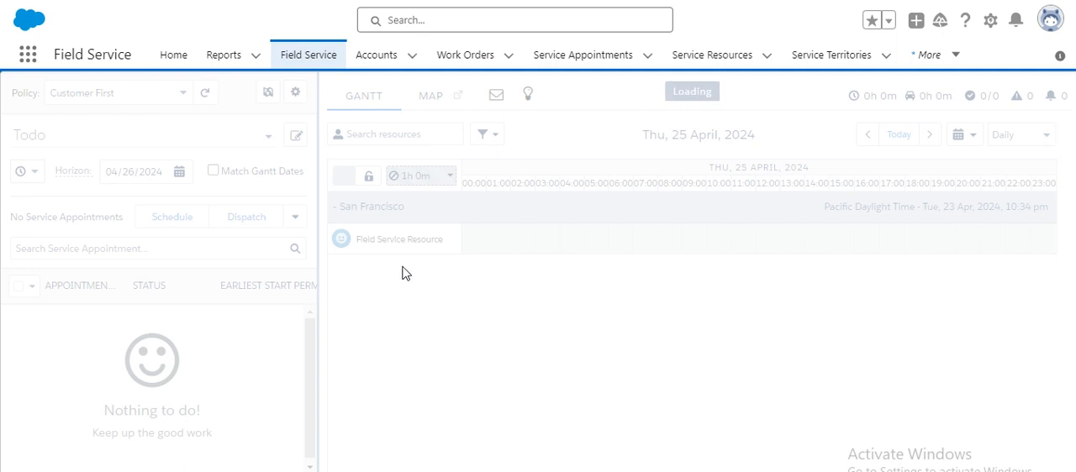